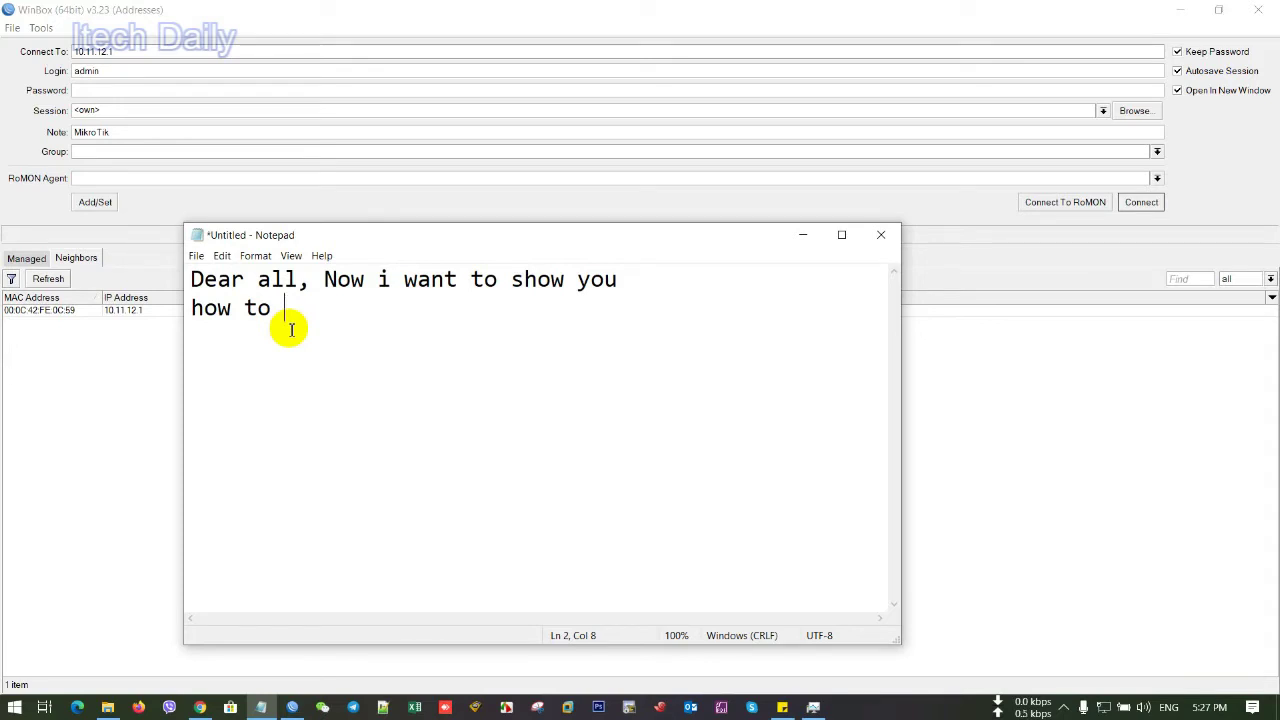
# Complete the note's second line as "how to manage bandwidth using simple queue on Mikrotik Router", widening the Notepad window to fit it.
pyautogui.write('manage bandwidth on')
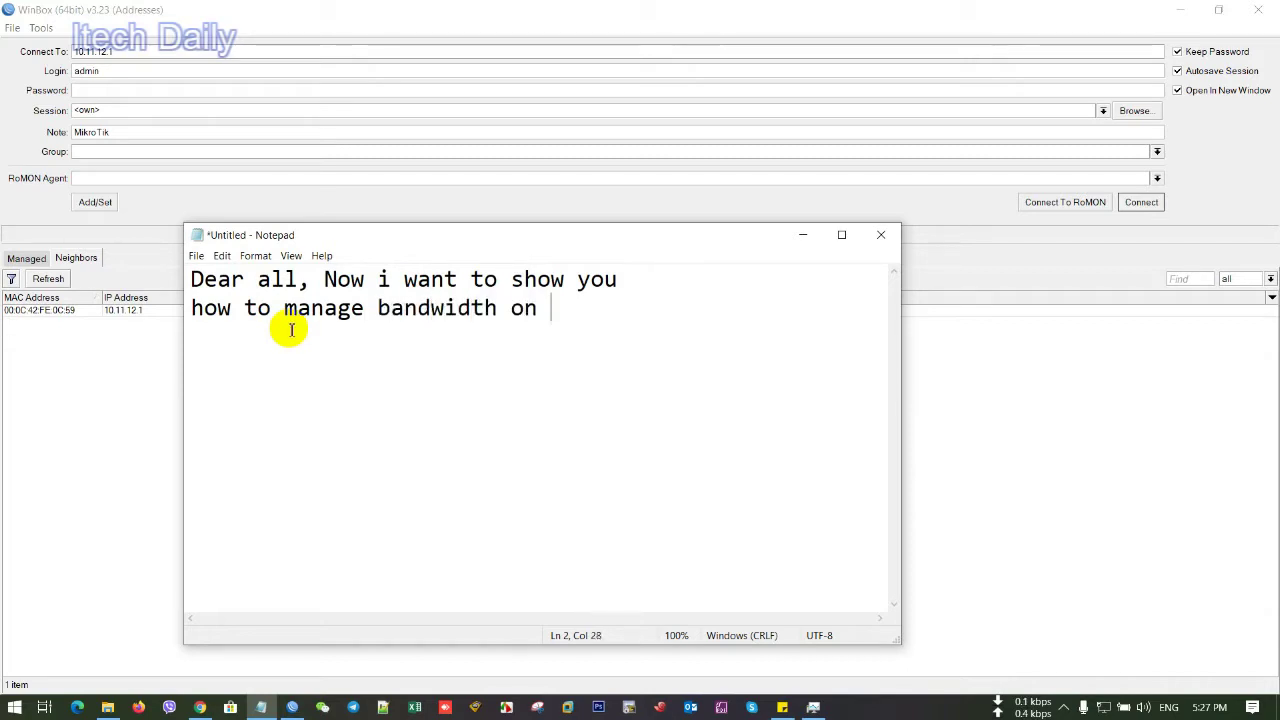
pyautogui.write('su')
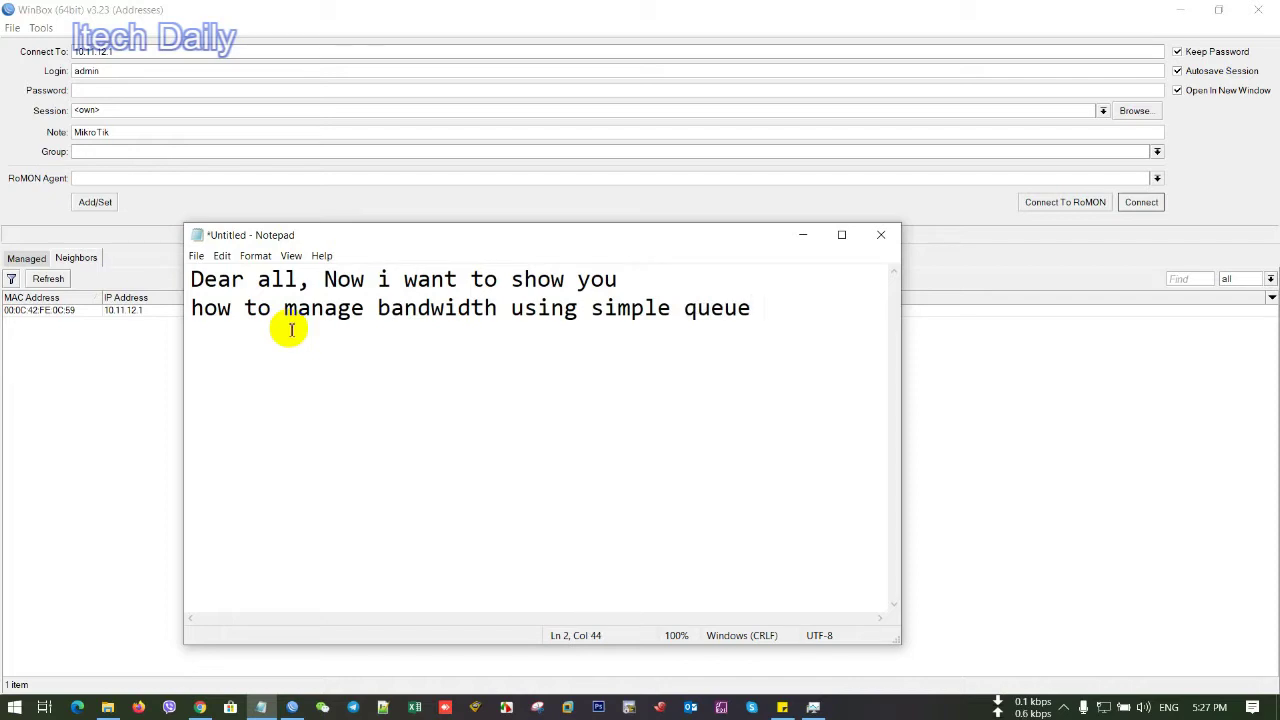
pyautogui.write('o')
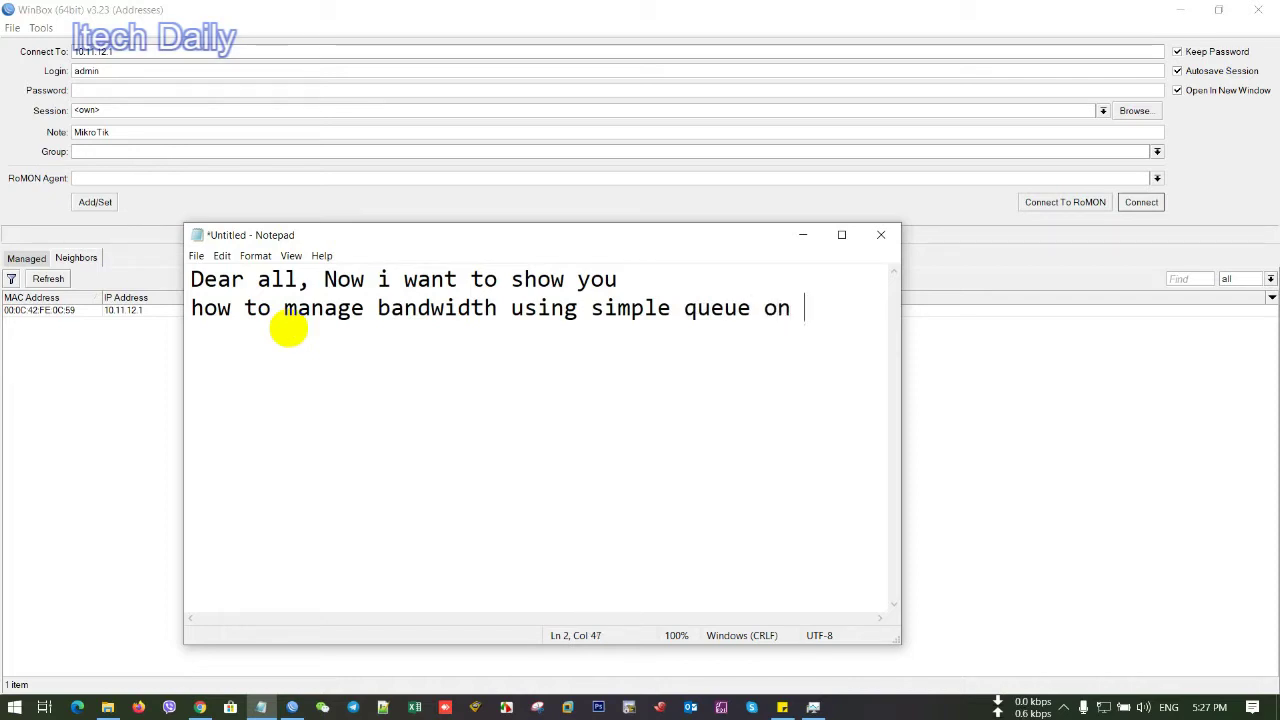
pyautogui.write('n Mikrotik')
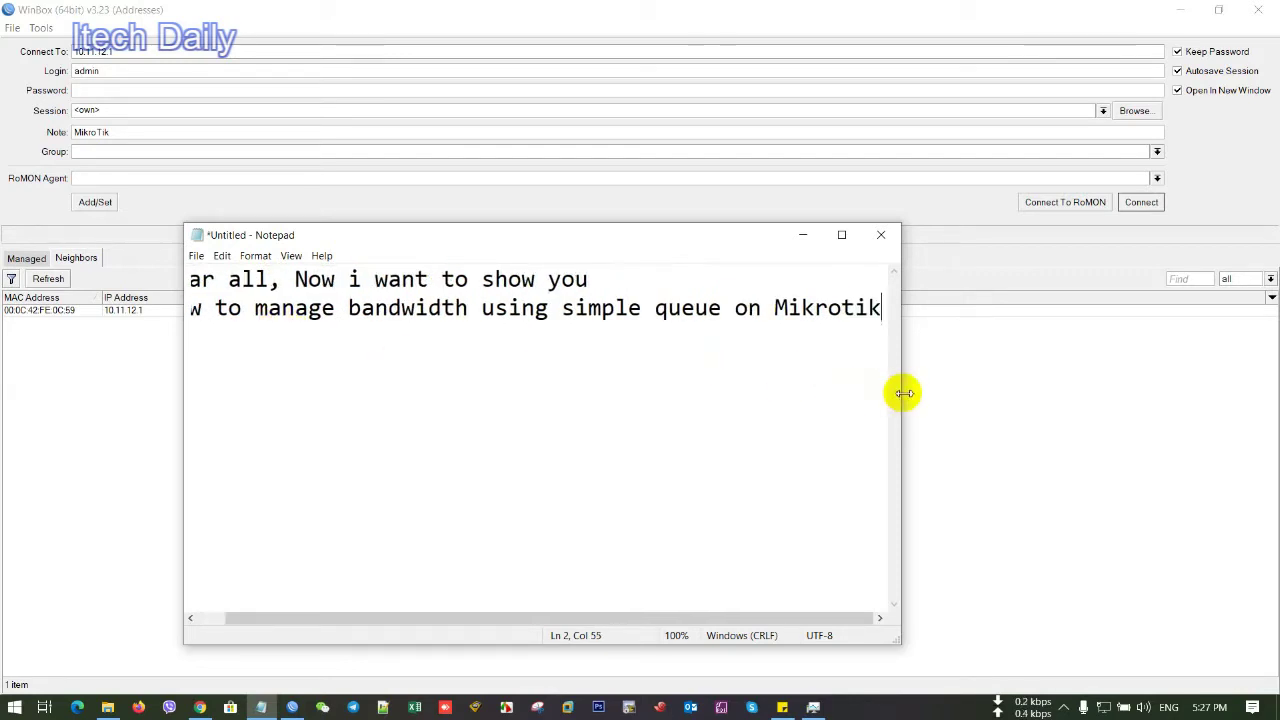
pyautogui.moveTo(902, 392); pyautogui.dragTo(1046, 398)
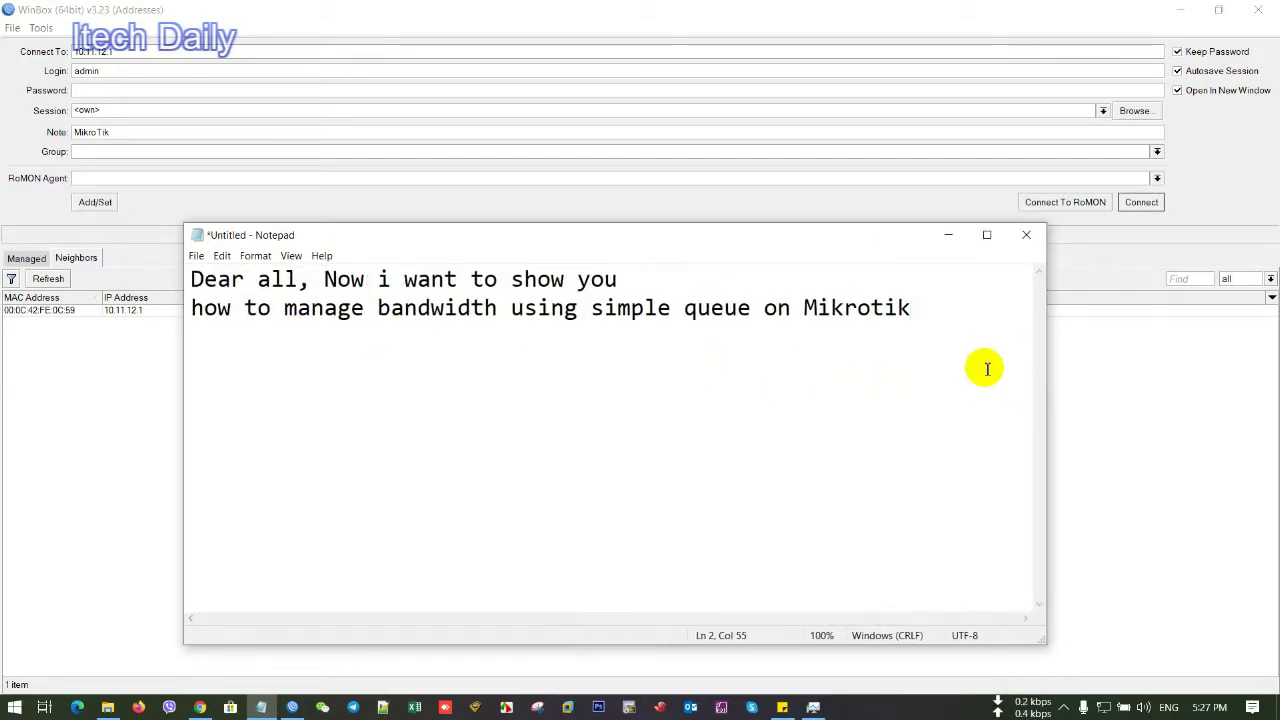
pyautogui.write('Router')
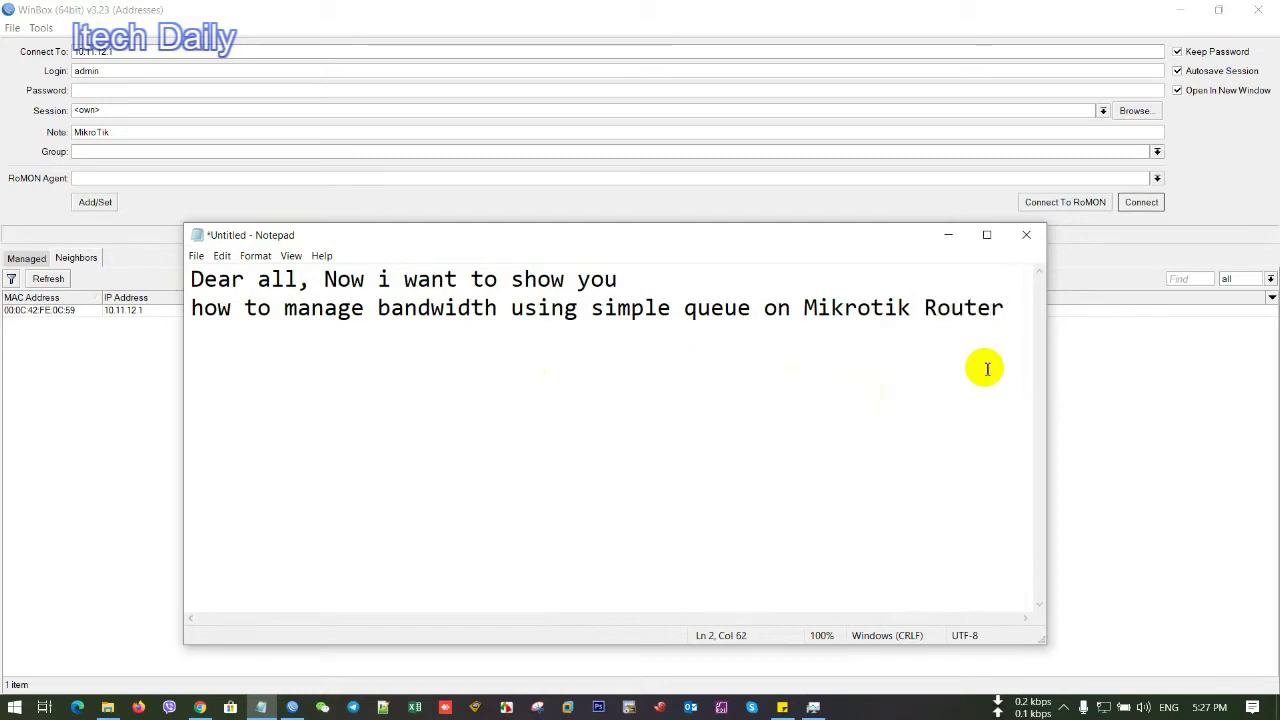
# Switch to WinBox, connect to the neighbouring MikroTik router at 10.11.12.1, and view its bridge1 and bridge2 entries in the bridge list.
pyautogui.click(140, 312)
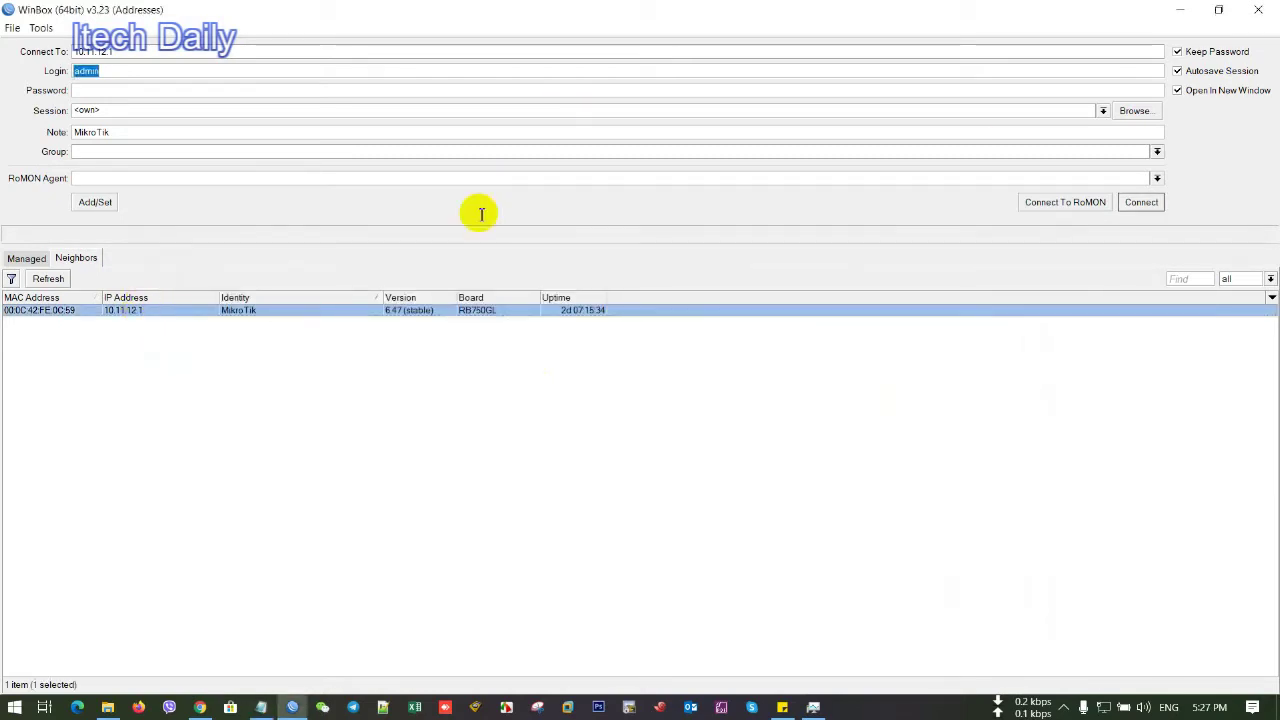
pyautogui.click(1141, 202)
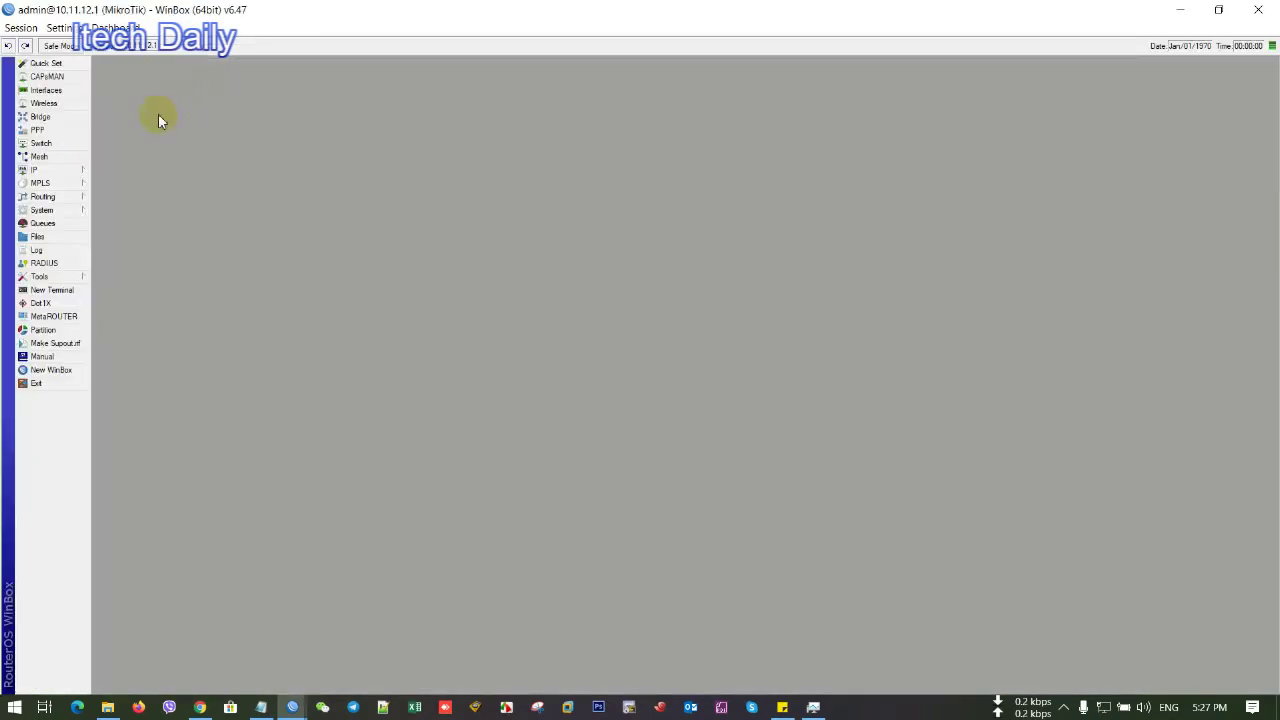
pyautogui.click(45, 170)
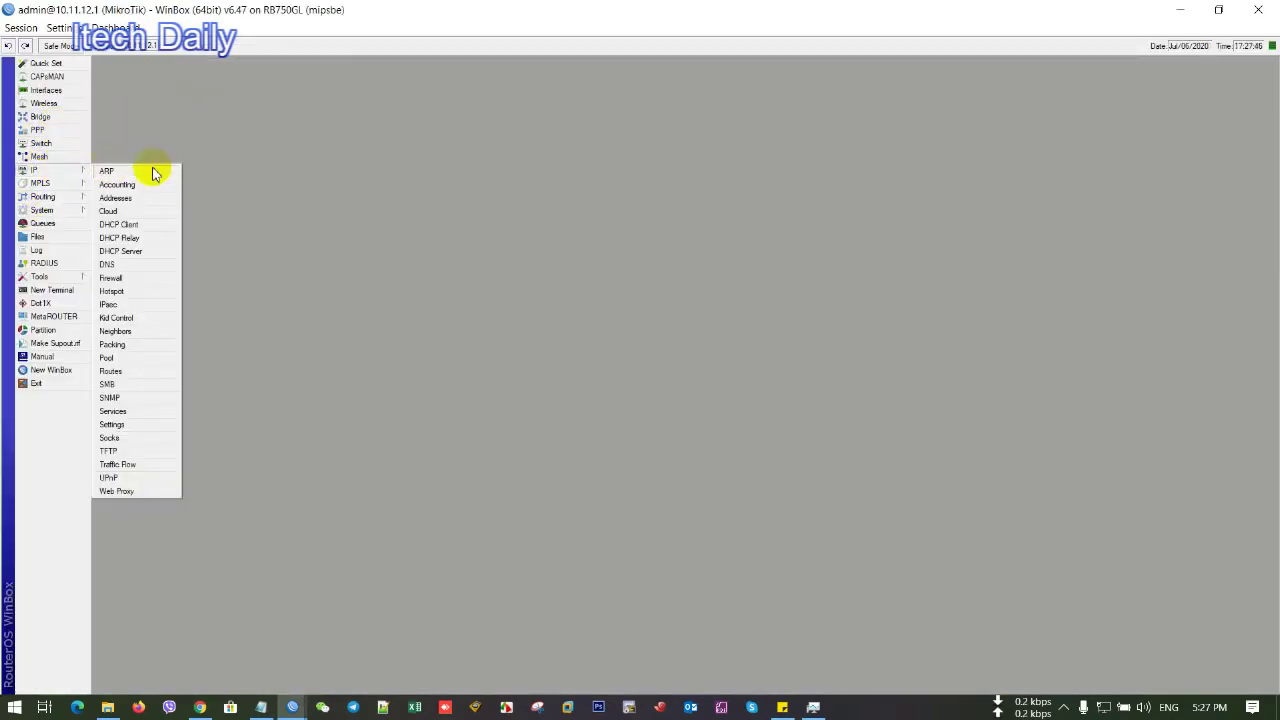
pyautogui.click(42, 117)
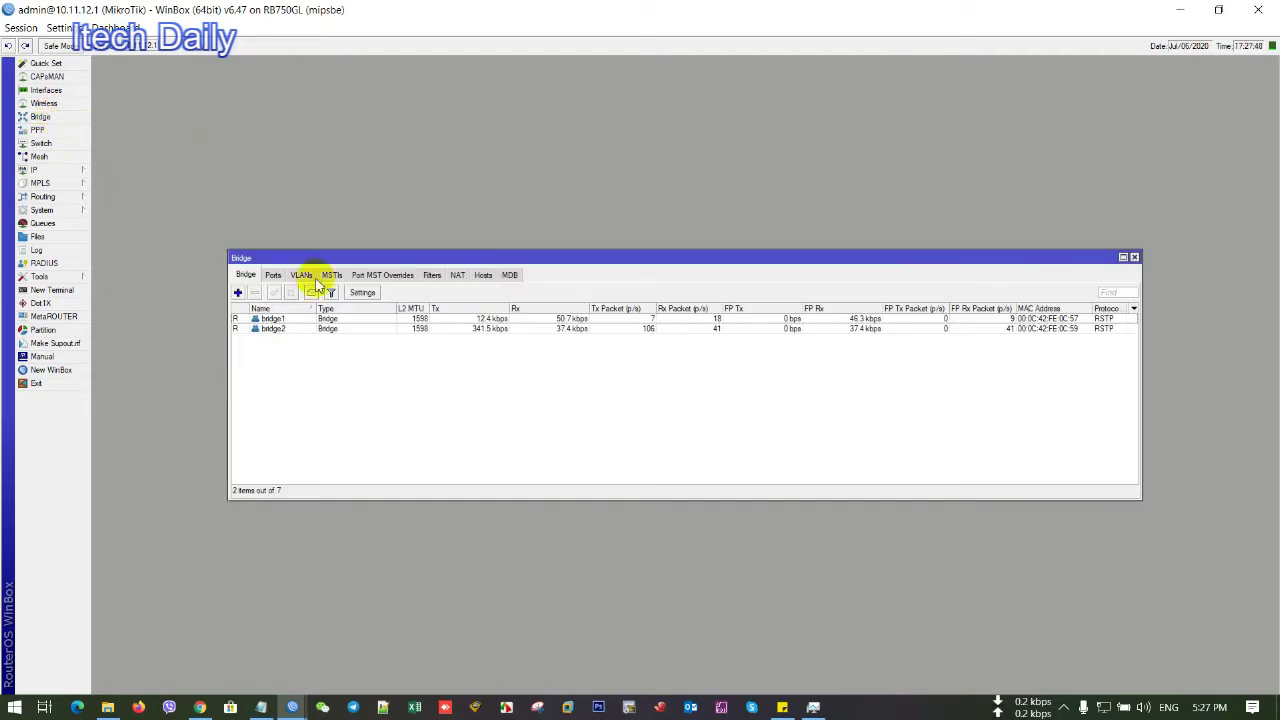
pyautogui.click(288, 319)
pyautogui.click(325, 330)
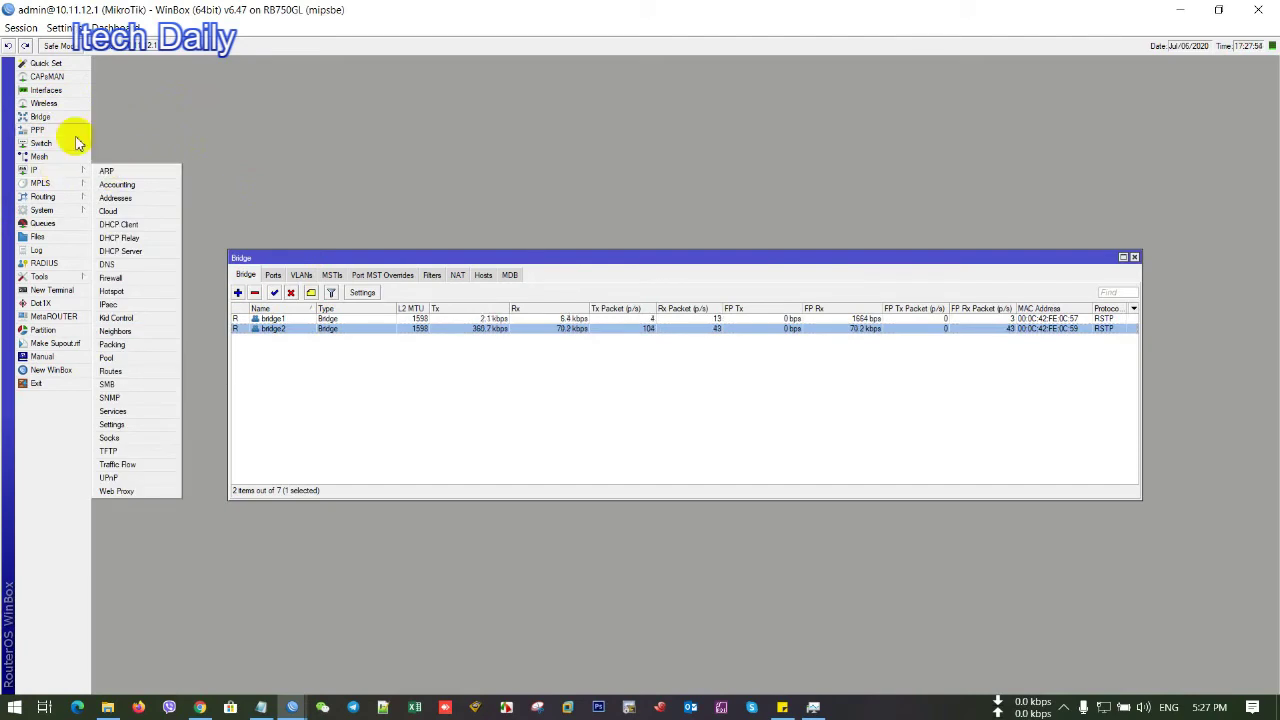
# Open the router's IP address list, widen it, and check the address entry assigned to bridge2.
pyautogui.moveTo(46, 171)
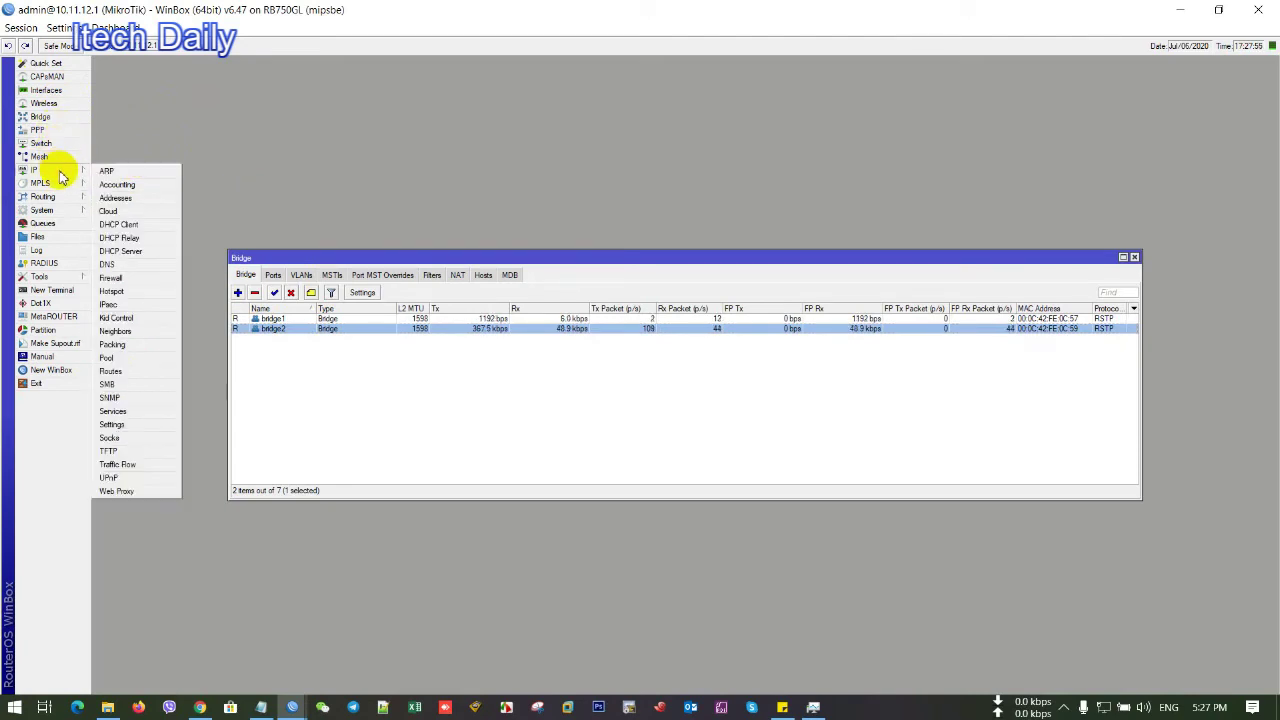
pyautogui.click(115, 198)
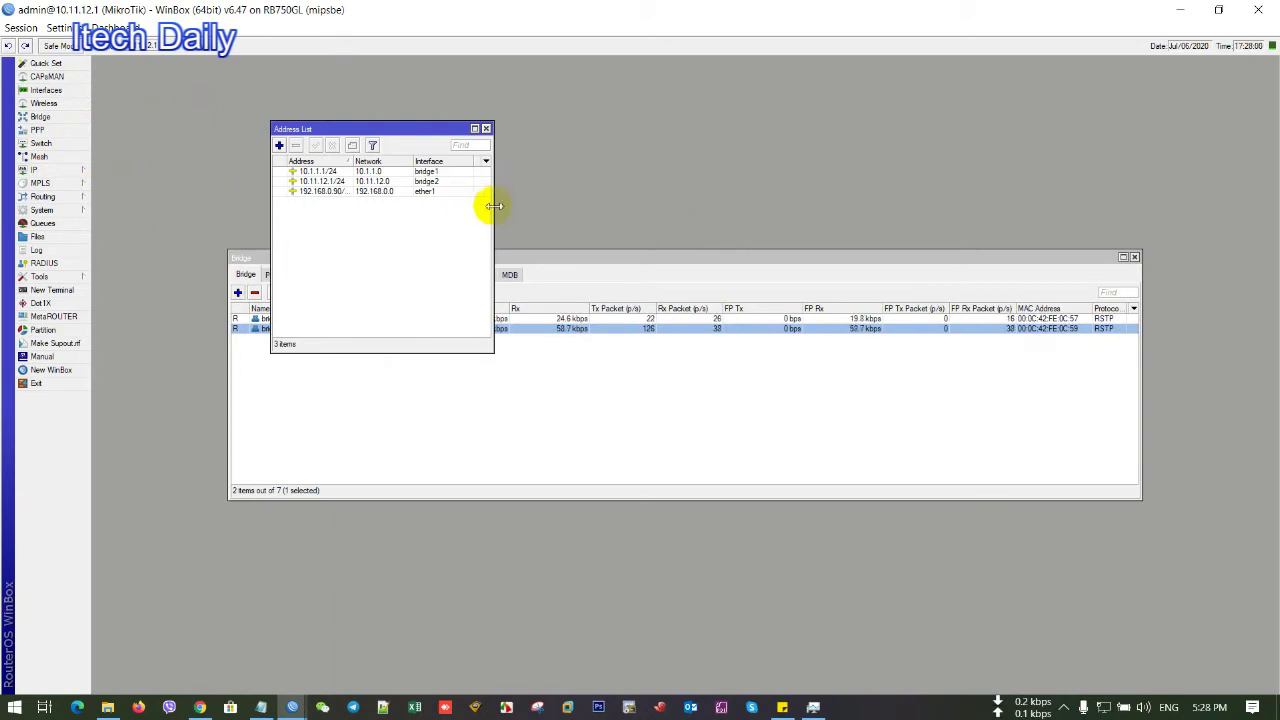
pyautogui.moveTo(491, 206); pyautogui.dragTo(791, 206)
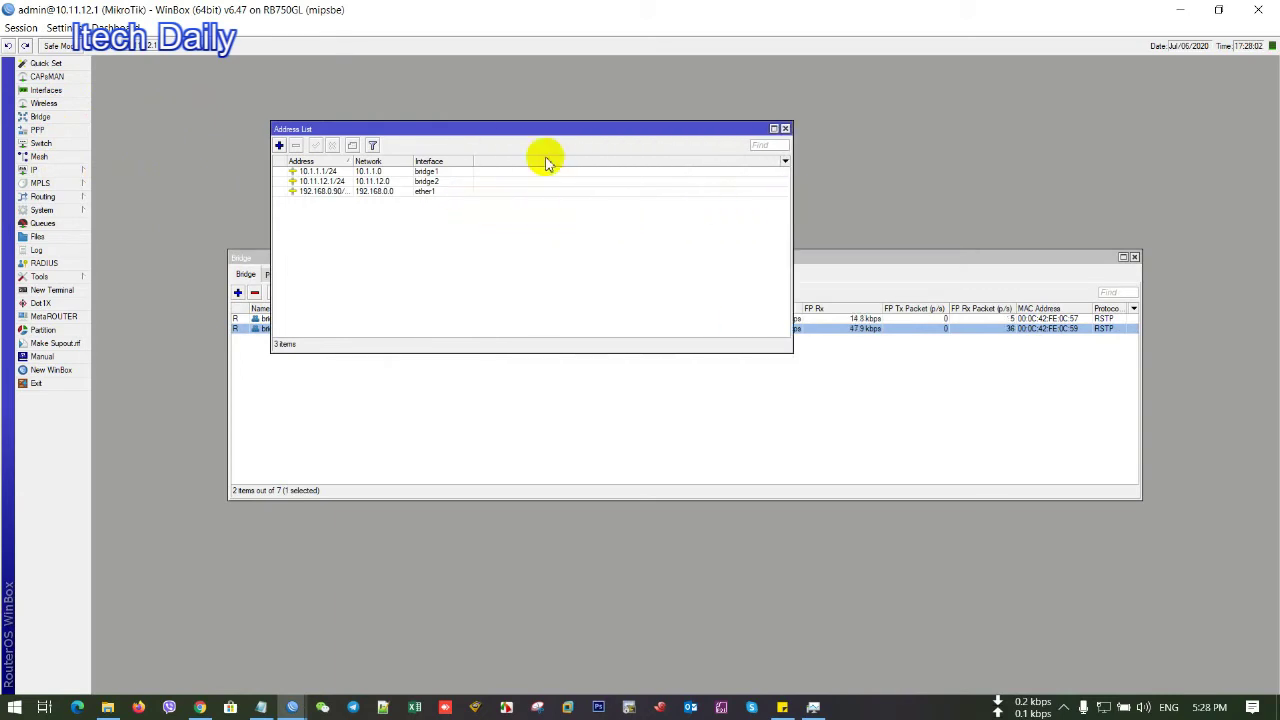
pyautogui.click(363, 182)
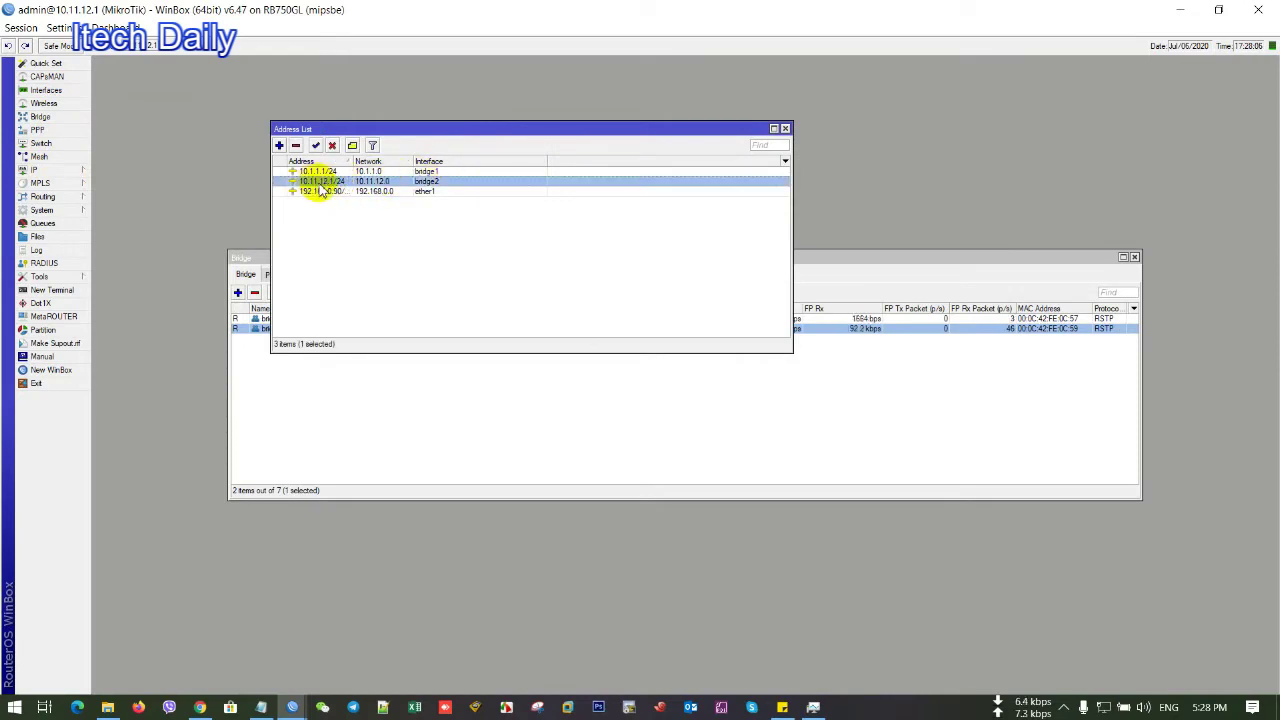
# Start a new simple queue named "All Bandwith" with the target network 10.11.12.0/24.
pyautogui.click(42, 223)
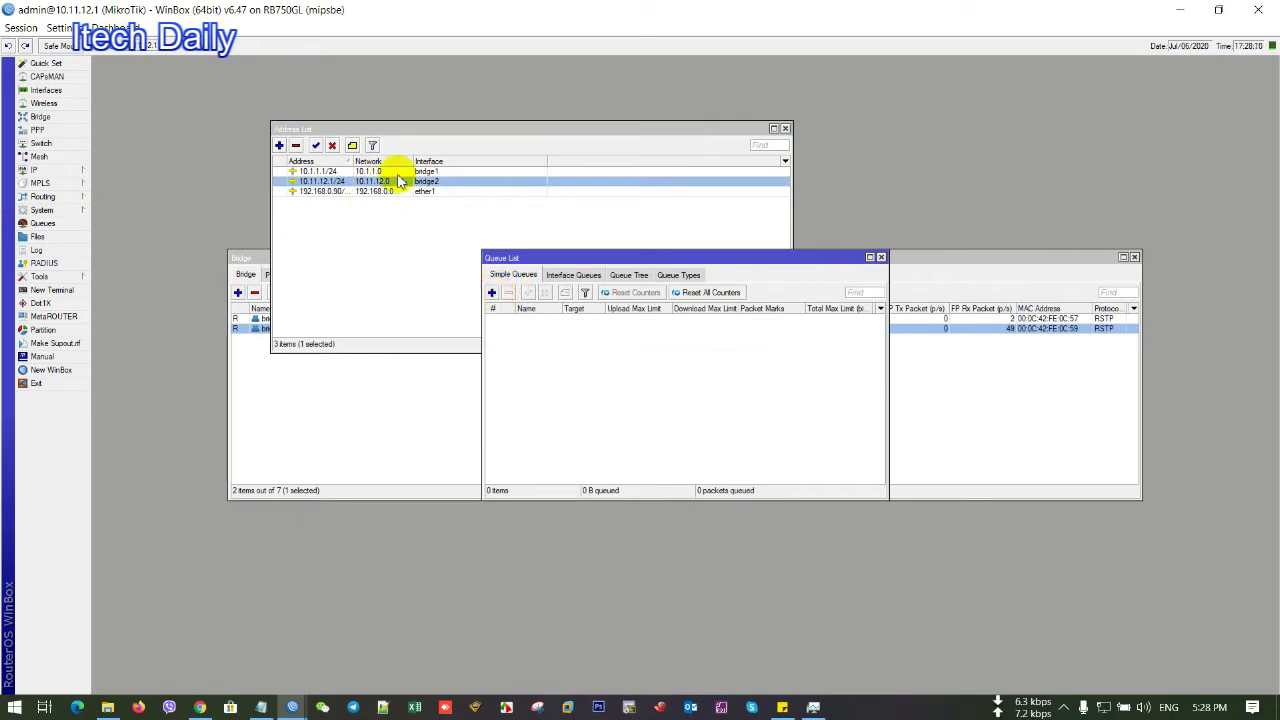
pyautogui.click(491, 292)
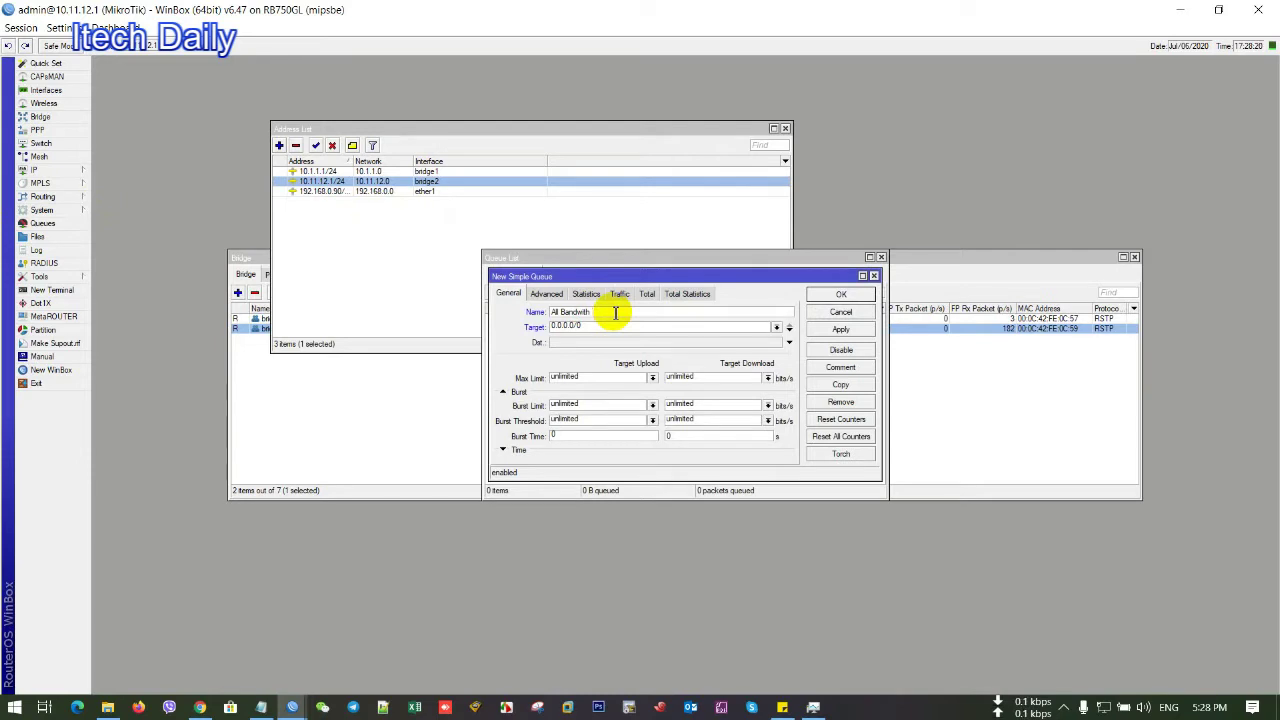
pyautogui.doubleClick(614, 327)
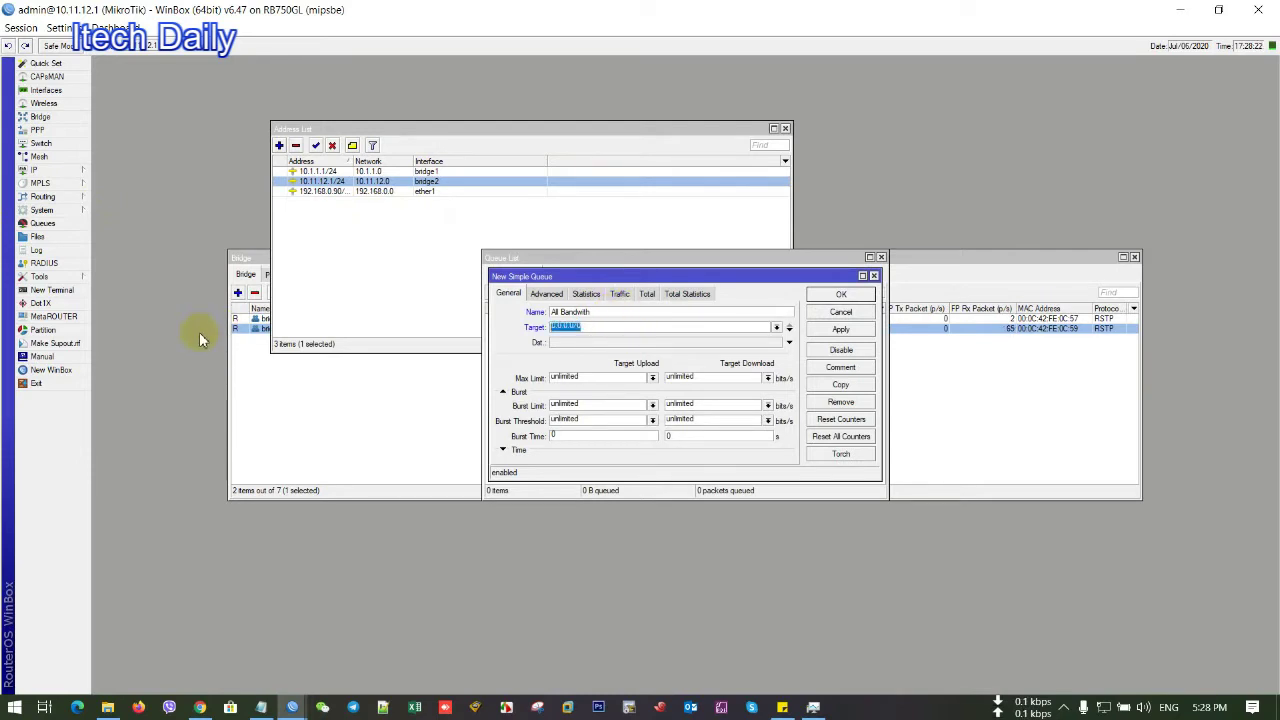
pyautogui.write('10.11.12.0/24')
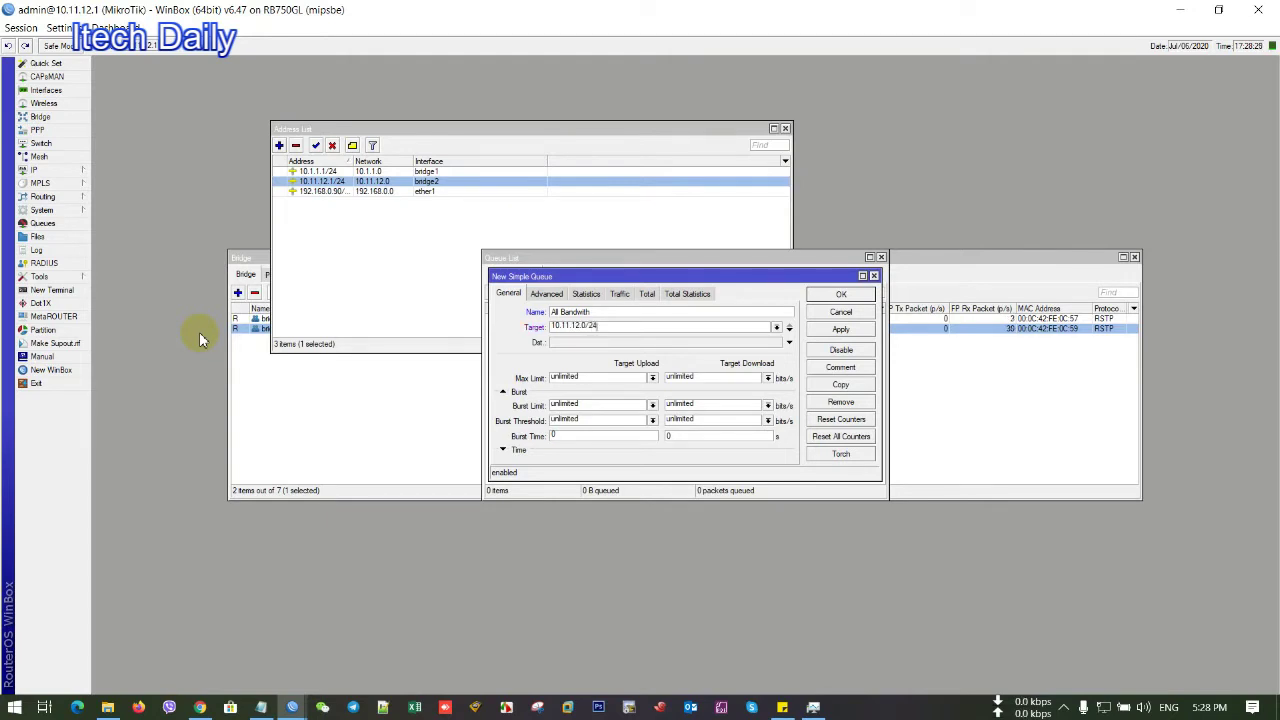
# Set the new queue's maximum upload and download limits to 10M each and save the queue.
pyautogui.click(652, 380)
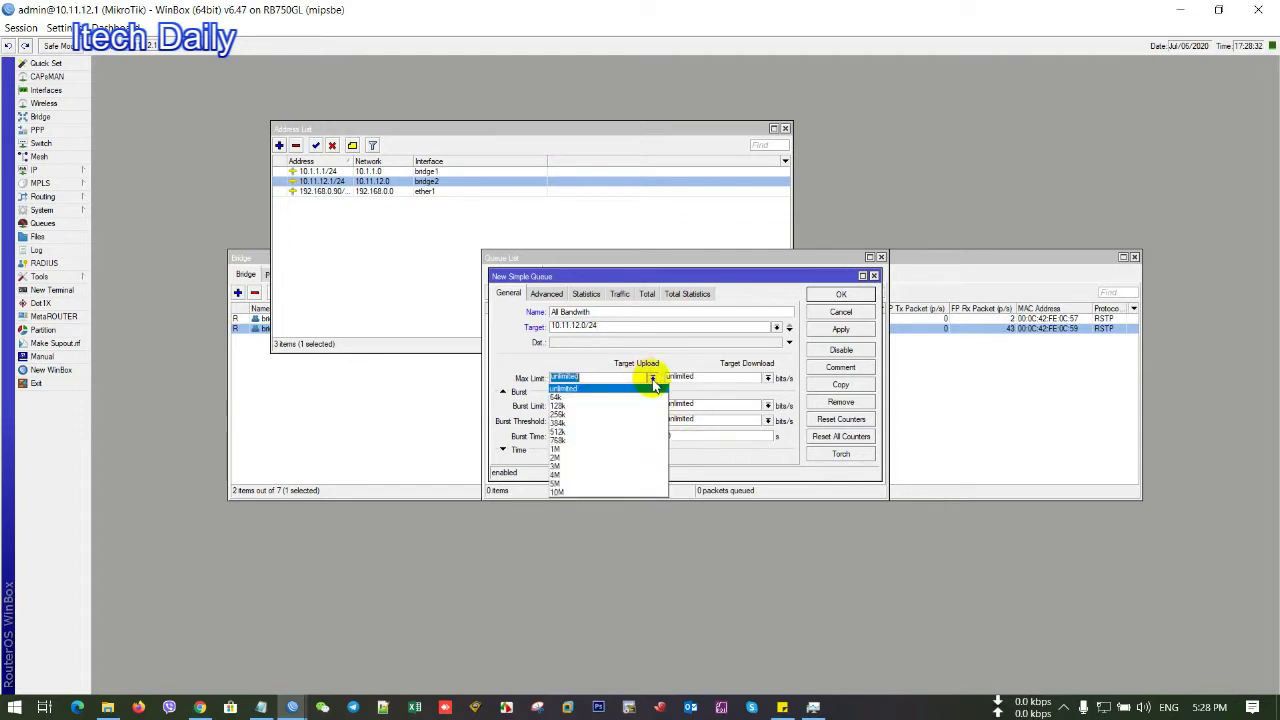
pyautogui.click(597, 489)
pyautogui.click(767, 378)
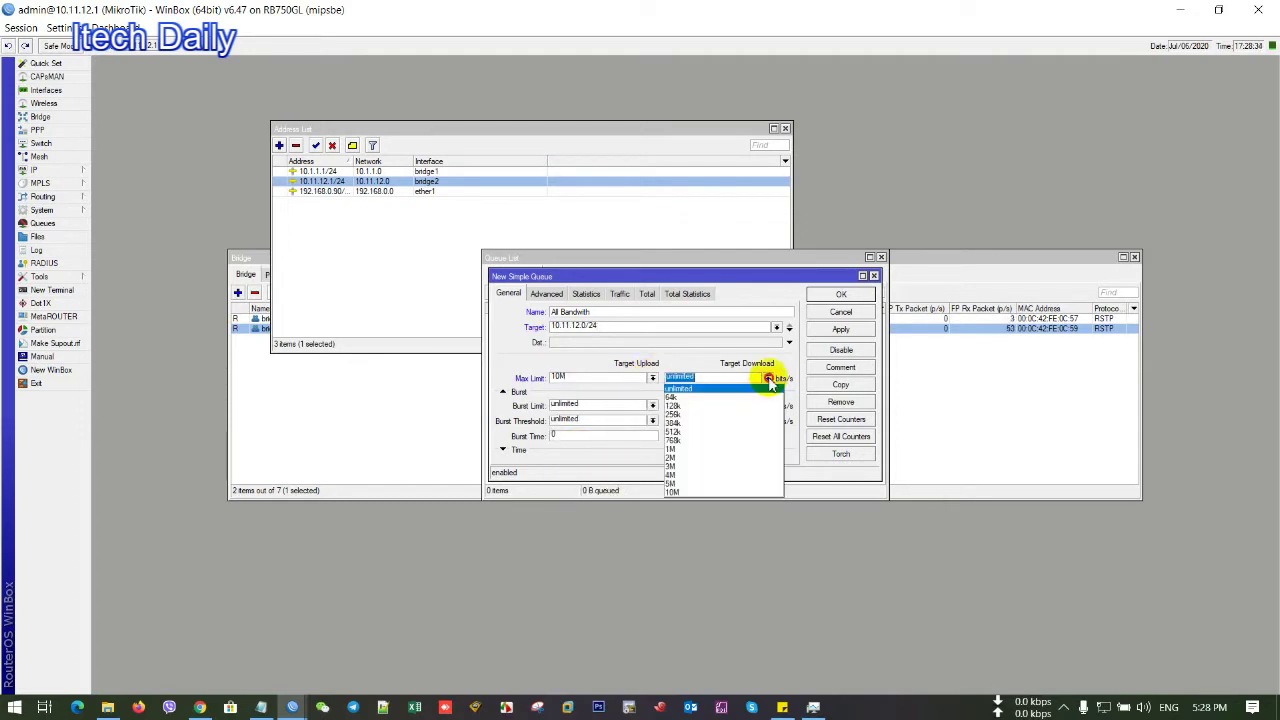
pyautogui.click(724, 495)
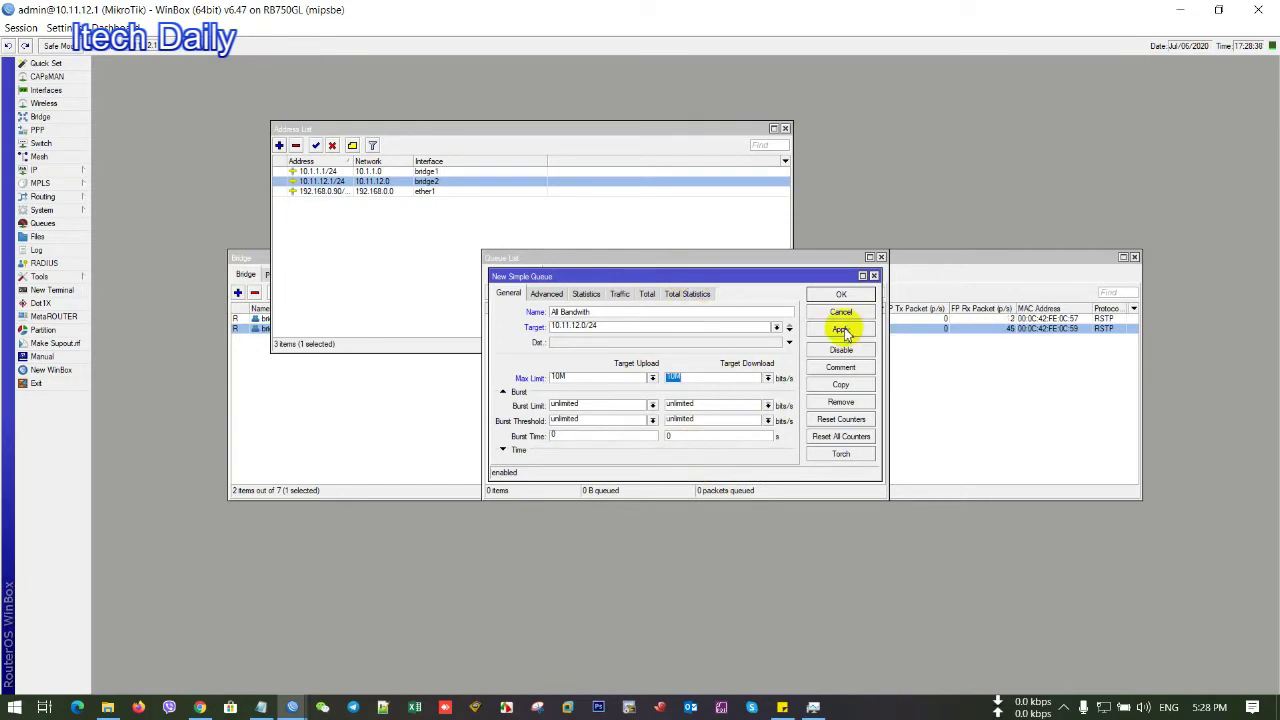
pyautogui.click(841, 294)
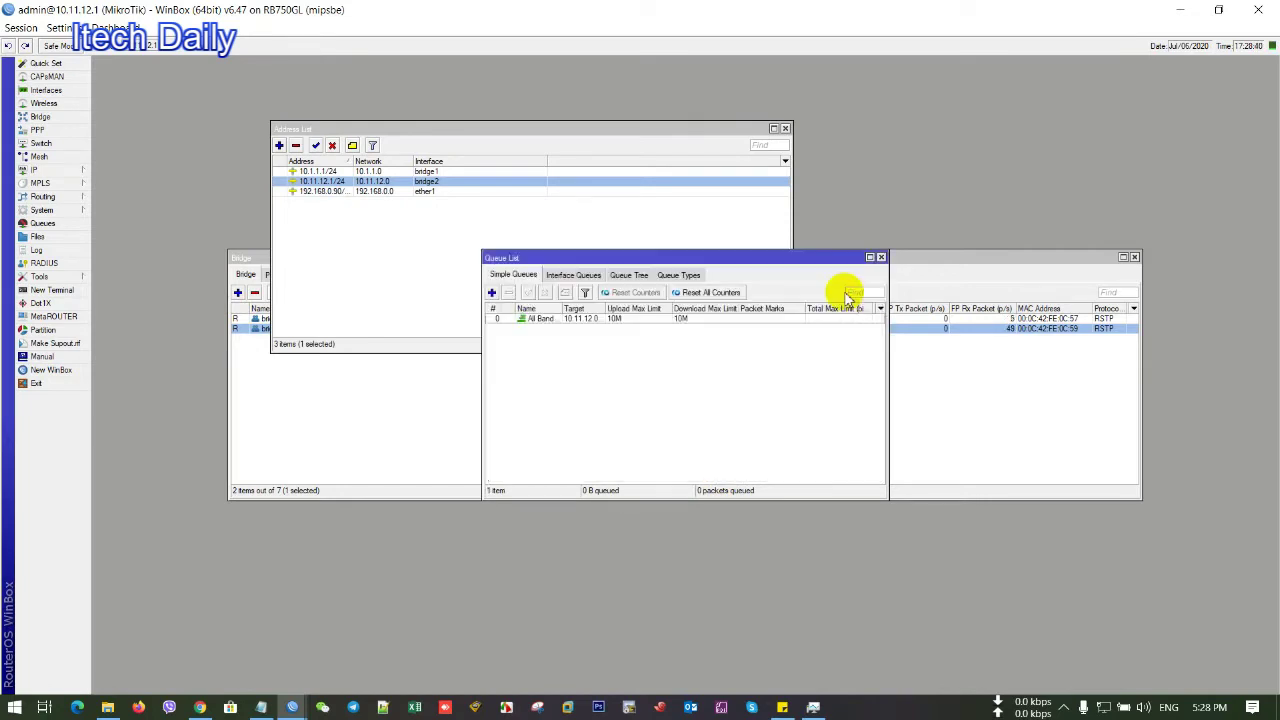
# Widen the queue list and show the Upload and Download columns in it.
pyautogui.moveTo(890, 270); pyautogui.dragTo(1113, 285)
pyautogui.click(1105, 308)
pyautogui.moveTo(1143, 377)
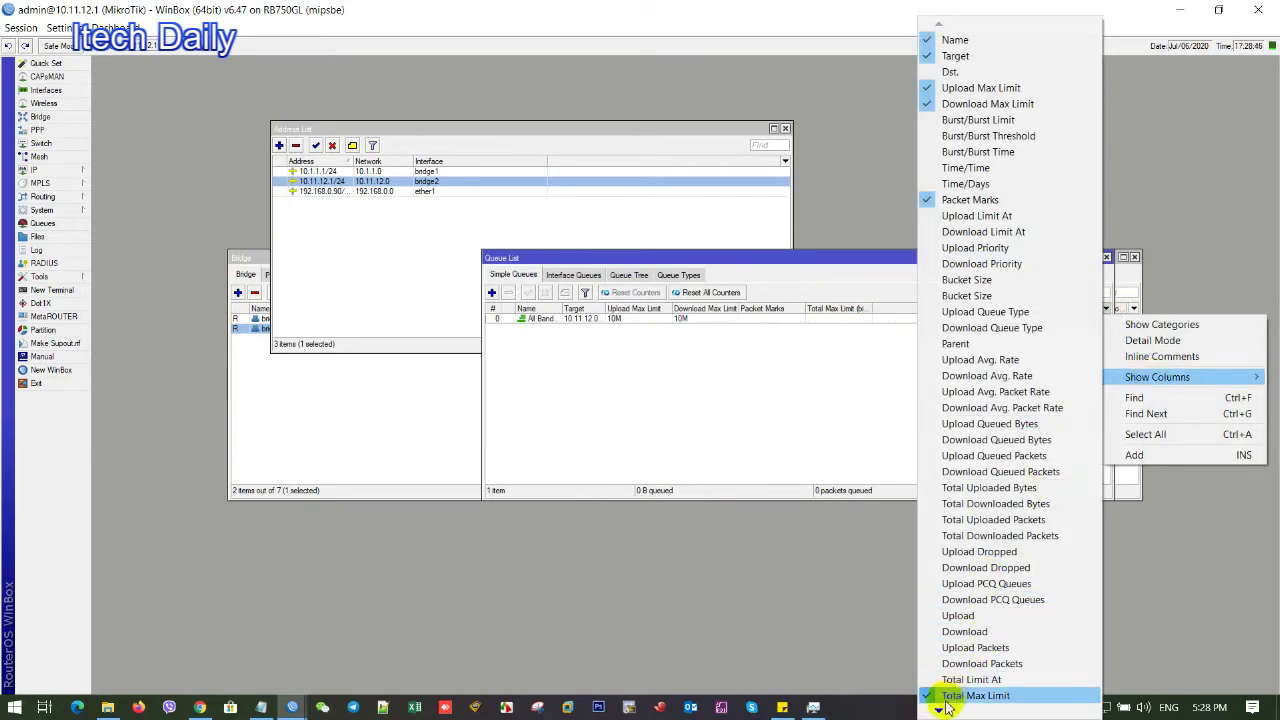
pyautogui.click(957, 615)
pyautogui.click(1106, 310)
pyautogui.moveTo(1150, 377)
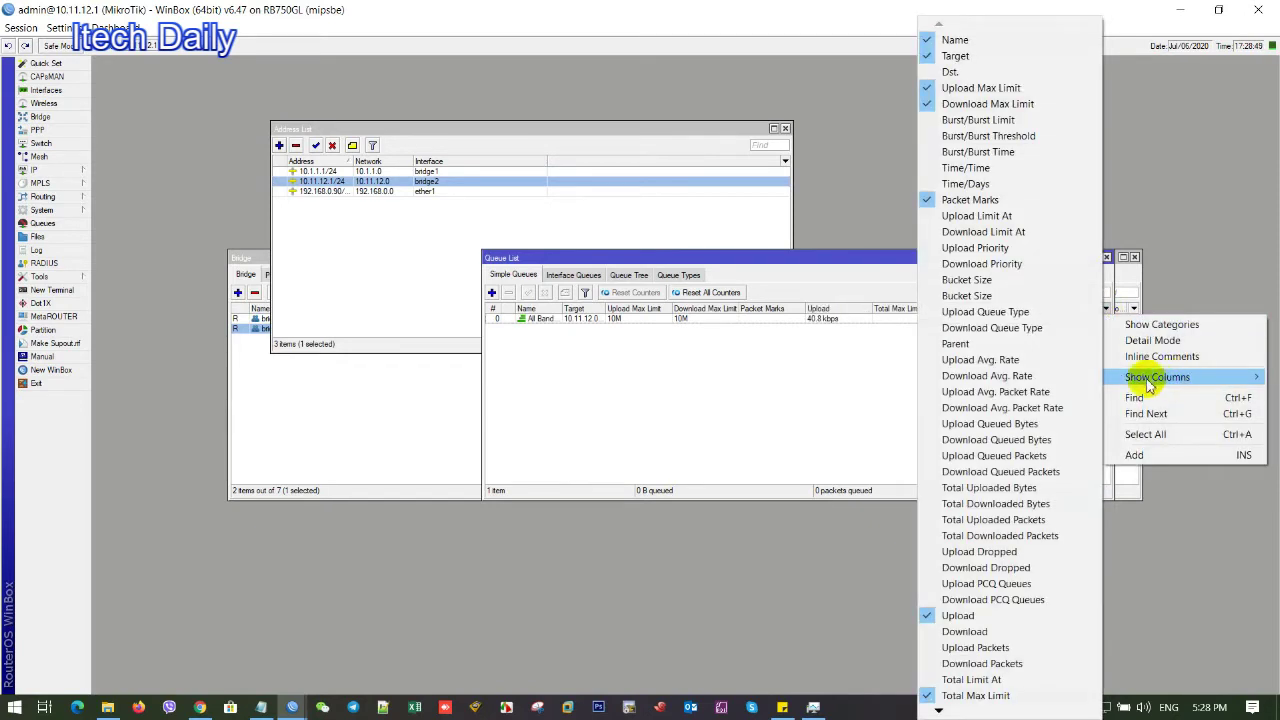
pyautogui.click(970, 632)
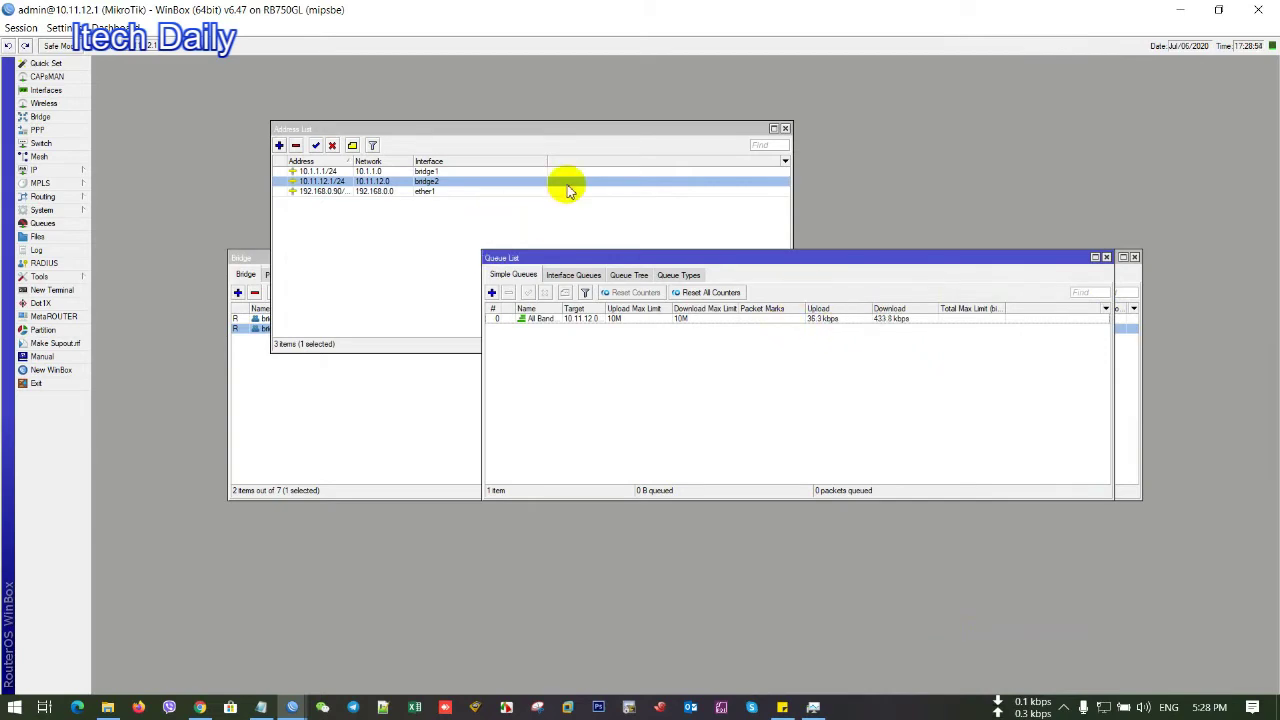
# Extend the queue list window, adjust its column widths so the full queue name is readable, and select the All Bandwith queue.
pyautogui.moveTo(482, 258); pyautogui.dragTo(408, 262)
pyautogui.moveTo(488, 310); pyautogui.dragTo(533, 316)
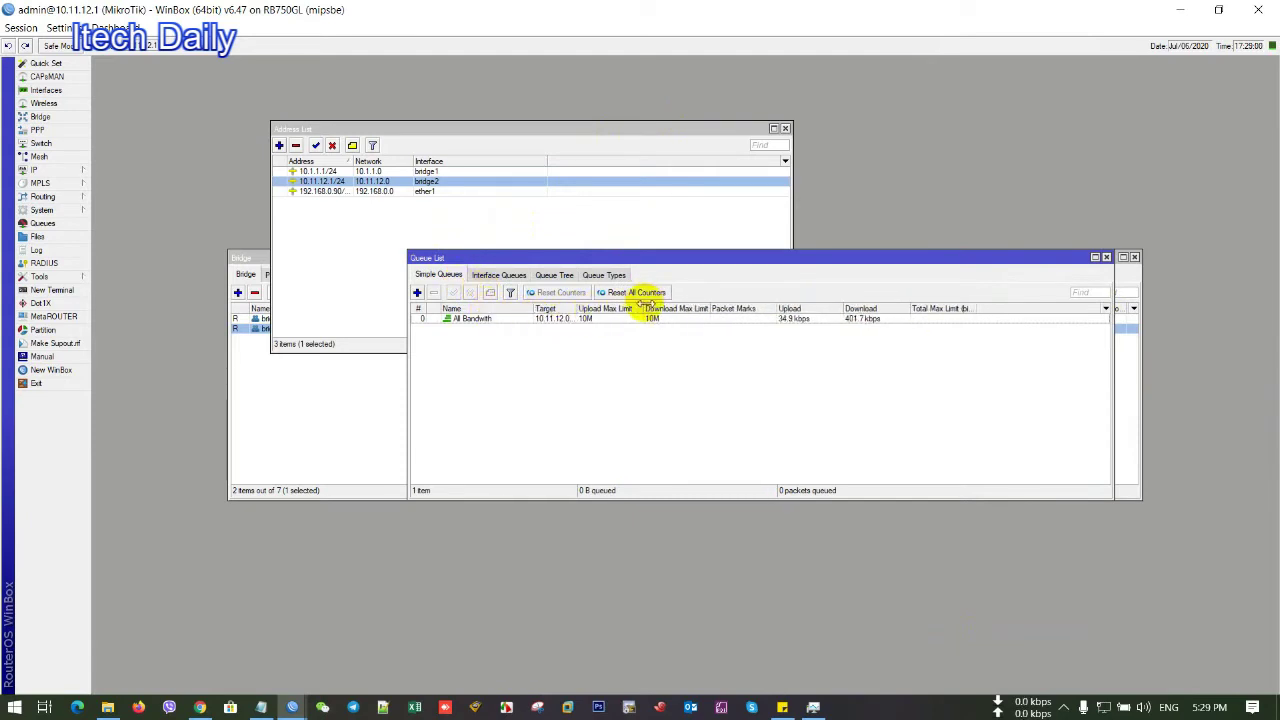
pyautogui.moveTo(643, 303); pyautogui.dragTo(638, 303)
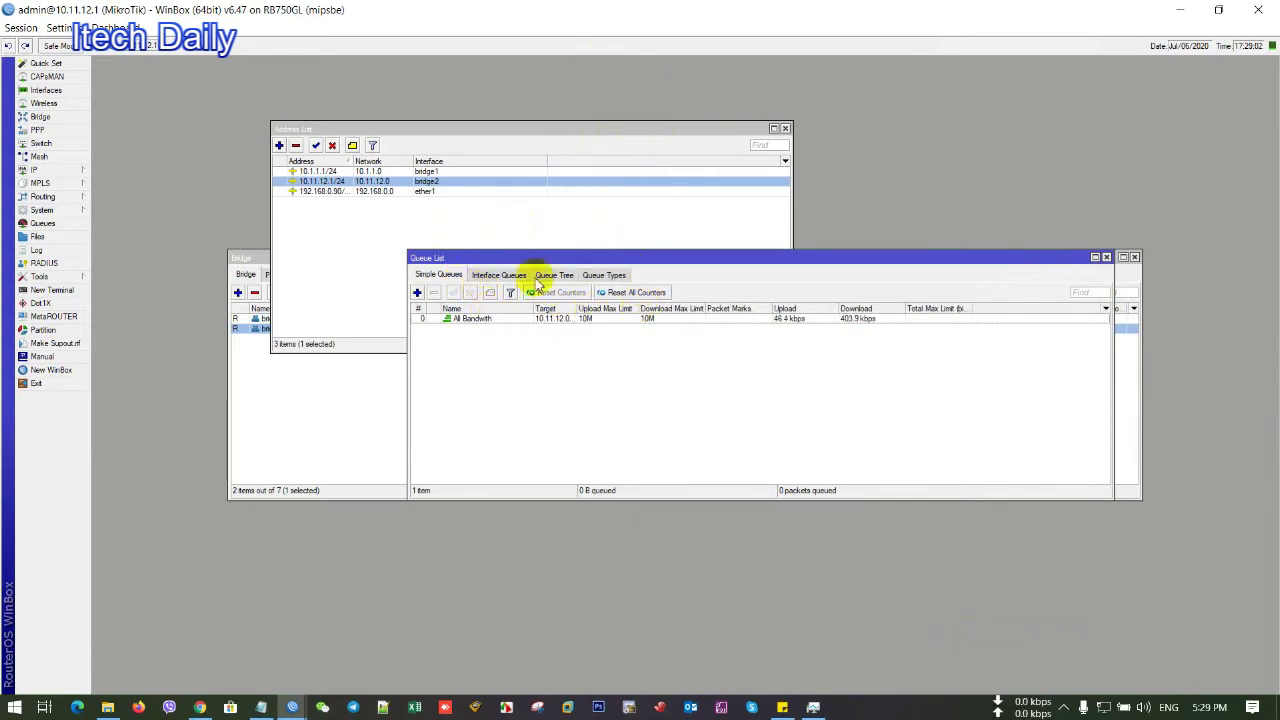
pyautogui.click(522, 319)
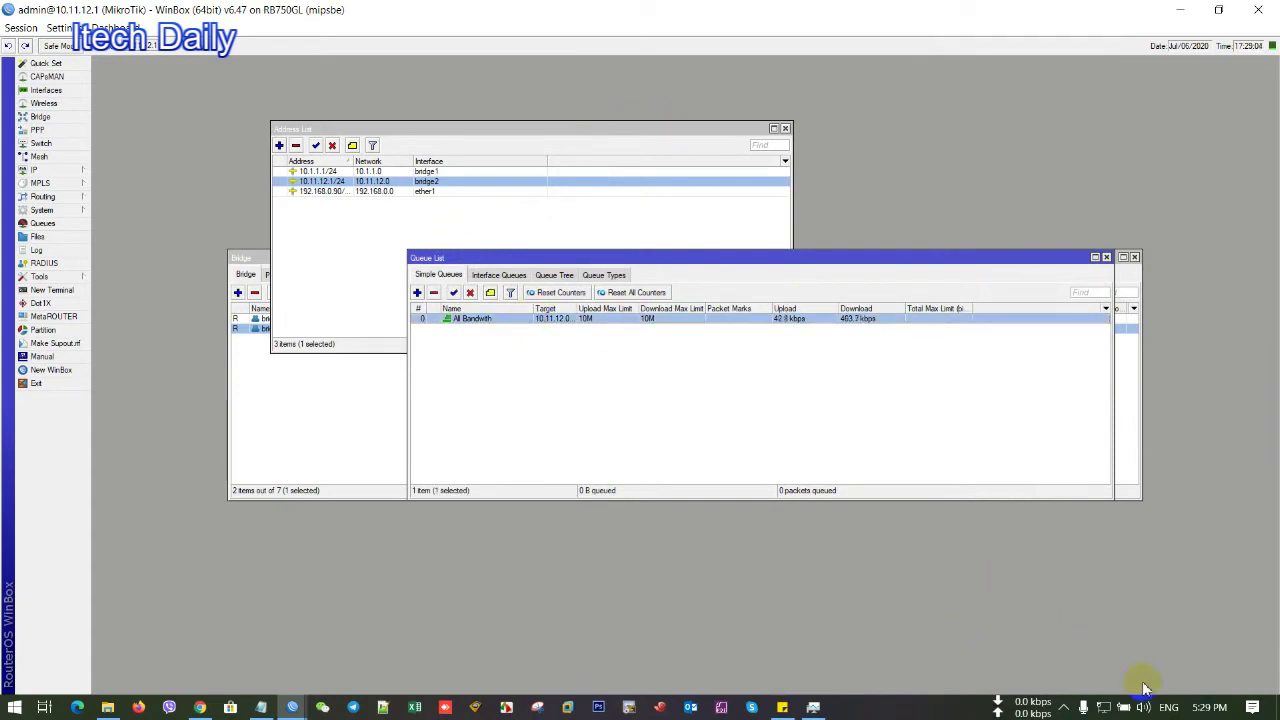
# Check the computer's Ethernet connection details in the Windows network adapter settings, then put the settings windows away.
pyautogui.click(1108, 708)
pyautogui.click(1120, 684)
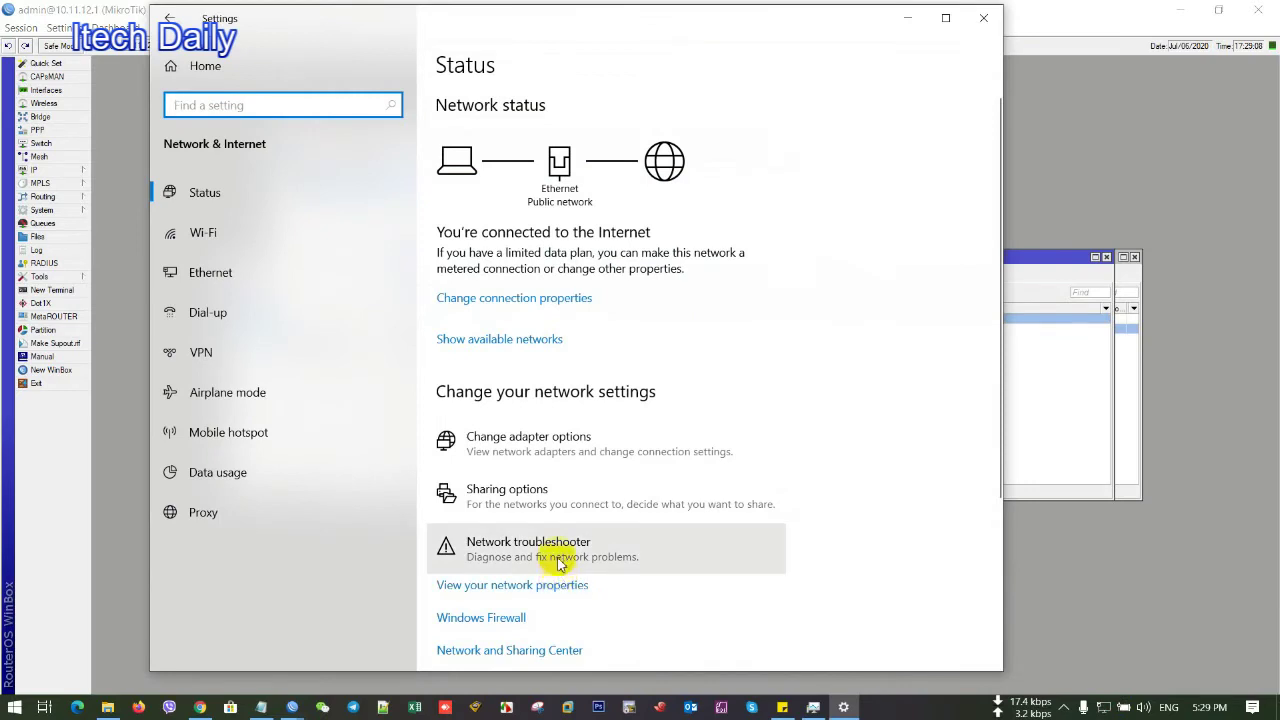
pyautogui.click(586, 449)
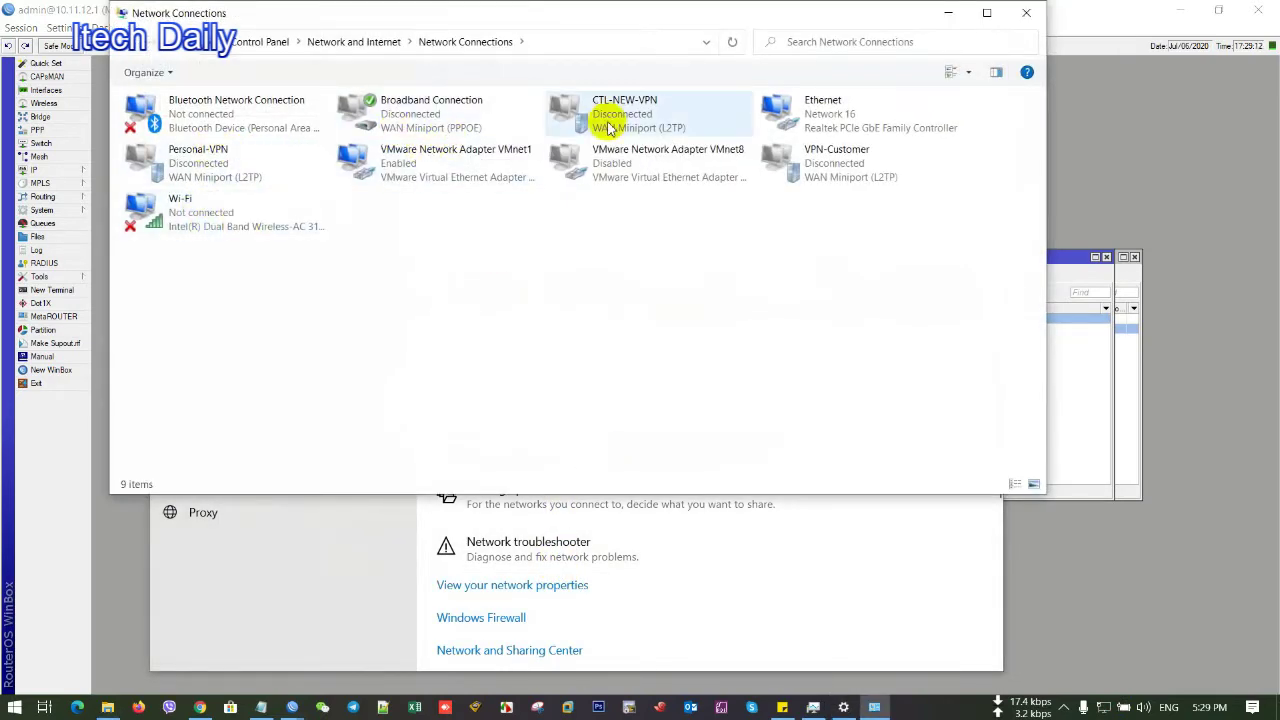
pyautogui.doubleClick(840, 122)
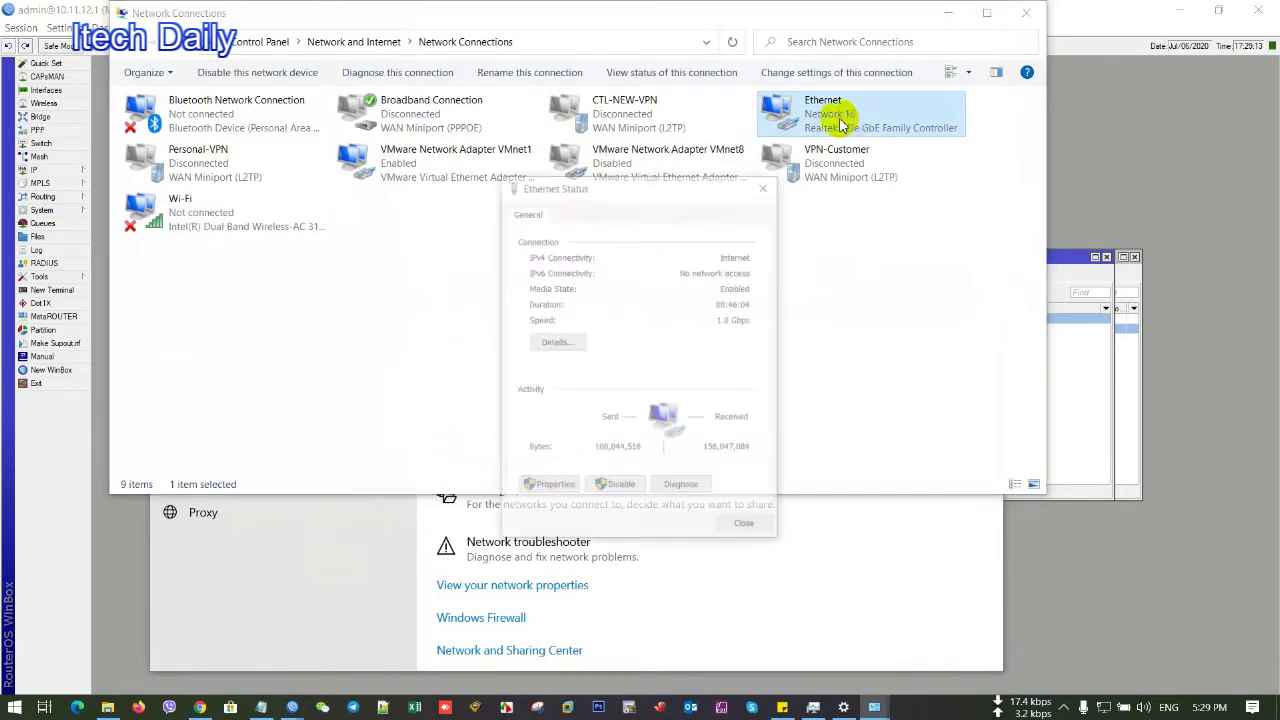
pyautogui.click(560, 342)
pyautogui.click(690, 323)
pyautogui.click(810, 210)
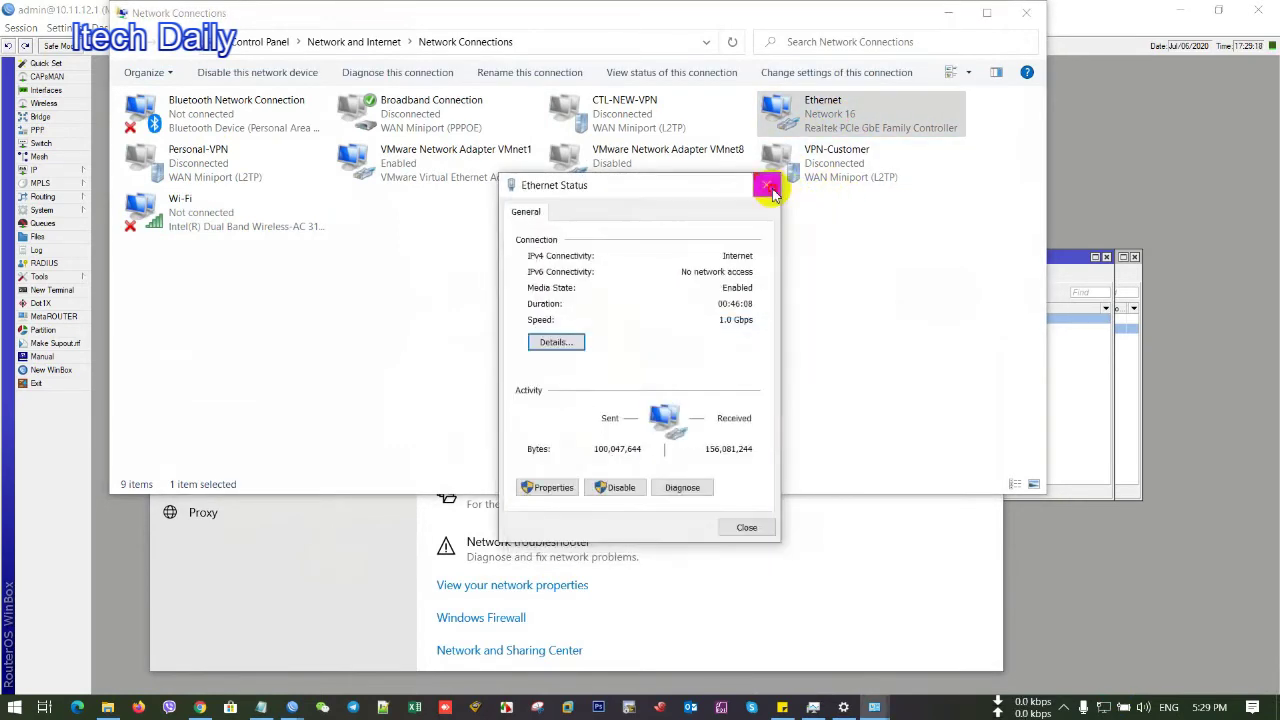
pyautogui.click(772, 193)
pyautogui.click(947, 12)
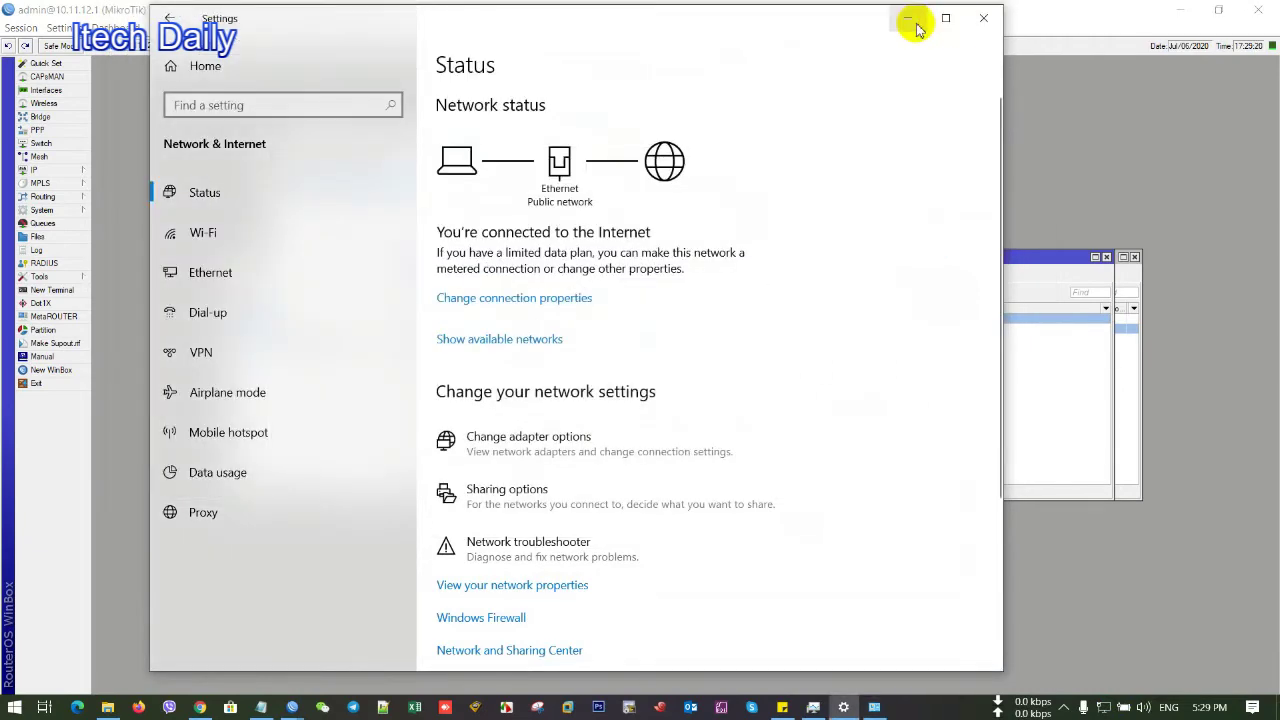
pyautogui.click(916, 22)
# Switch to the Download Test Files page in Chrome and start downloading the Large File (200MB) as 200MB.zip.
pyautogui.click(200, 707)
pyautogui.click(675, 14)
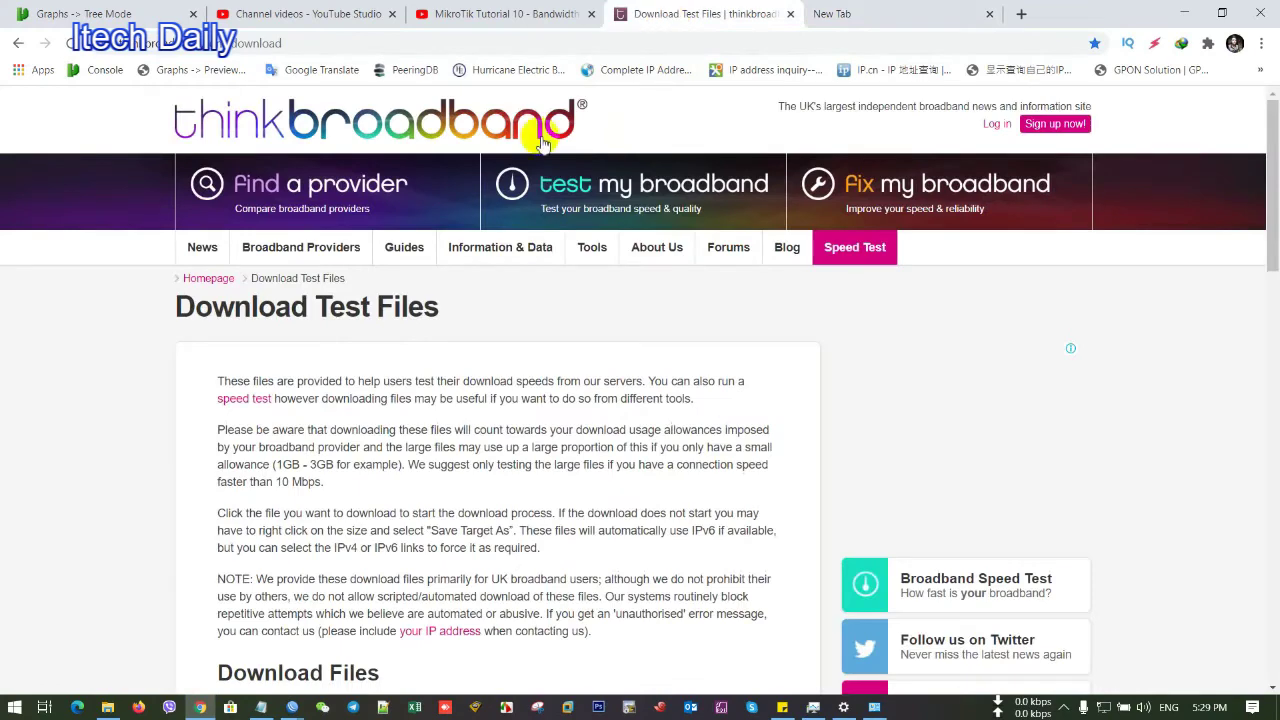
pyautogui.scroll(-5, 448, 500)
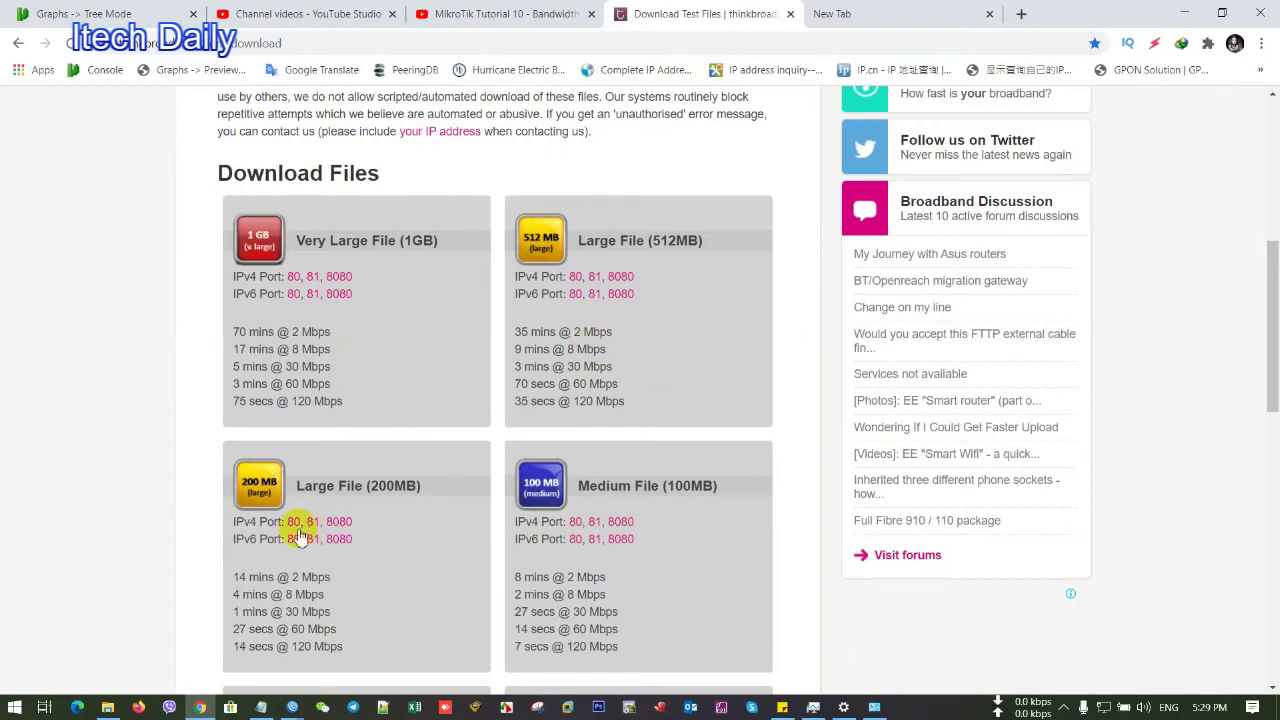
pyautogui.click(262, 488)
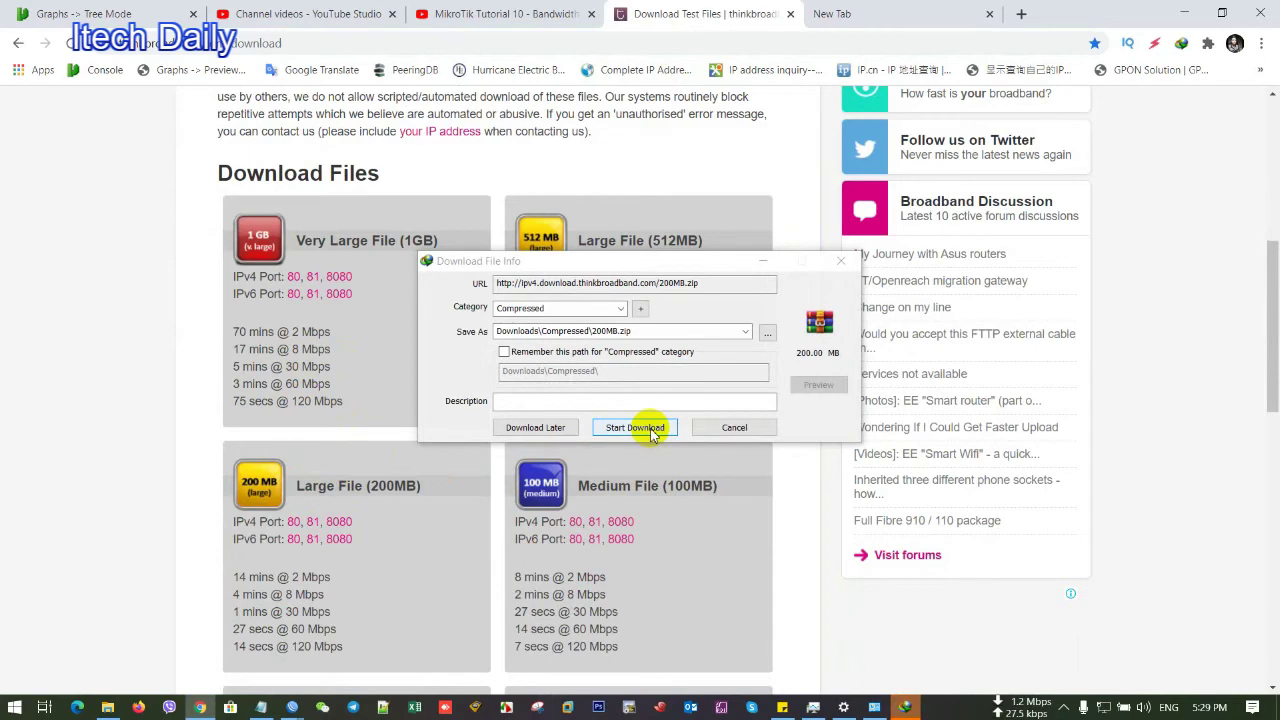
pyautogui.click(636, 427)
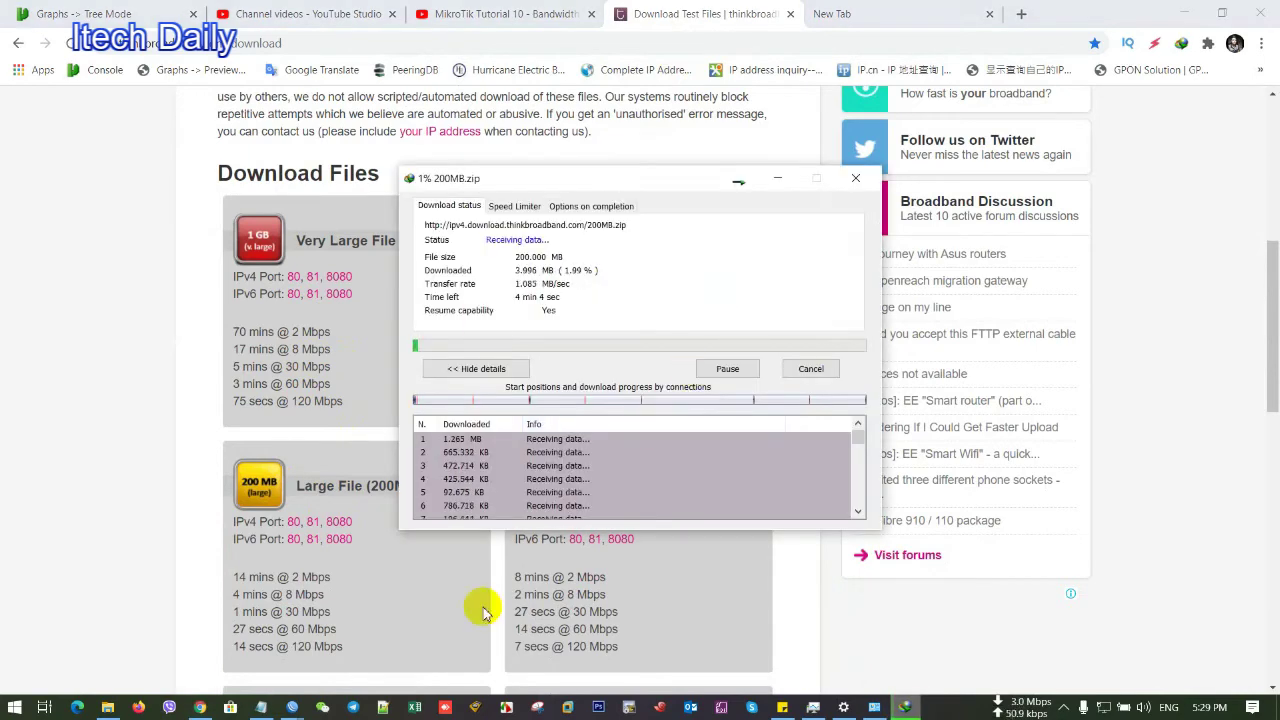
# Return to the router's WinBox session and compare the All Bandwith queue's traffic rates with the 200MB.zip download's transfer rate.
pyautogui.click(295, 709)
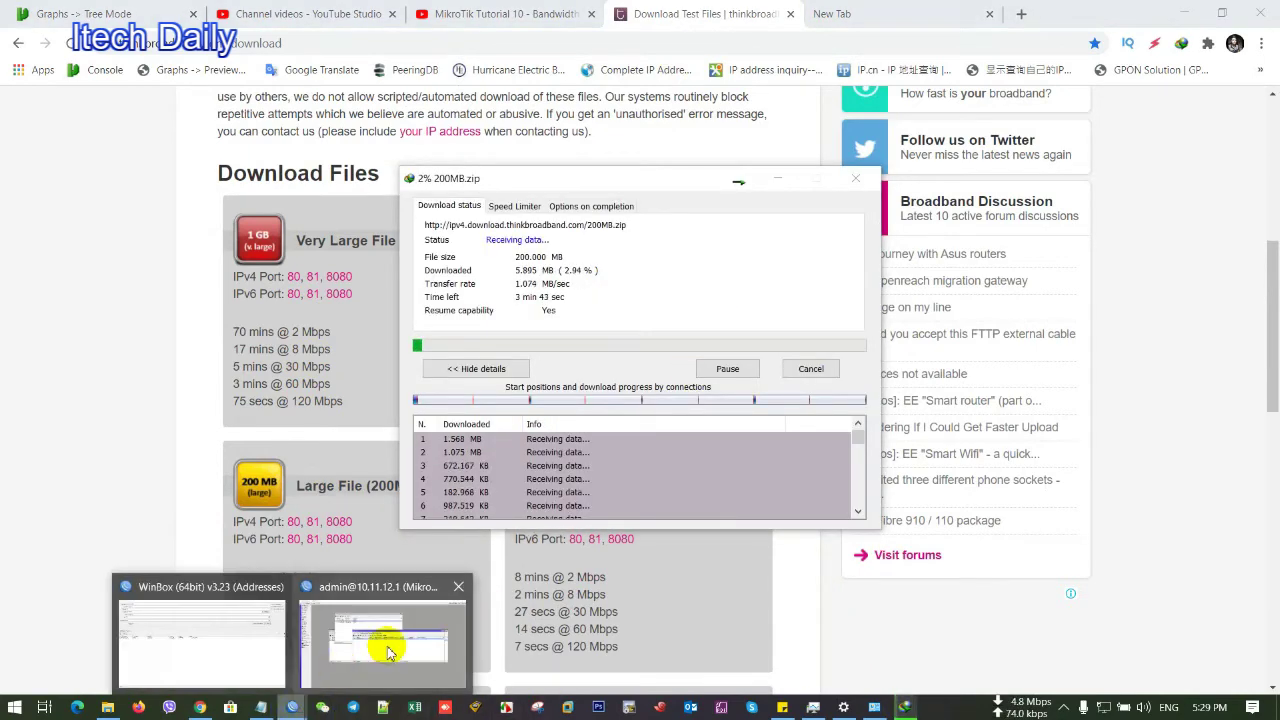
pyautogui.click(390, 645)
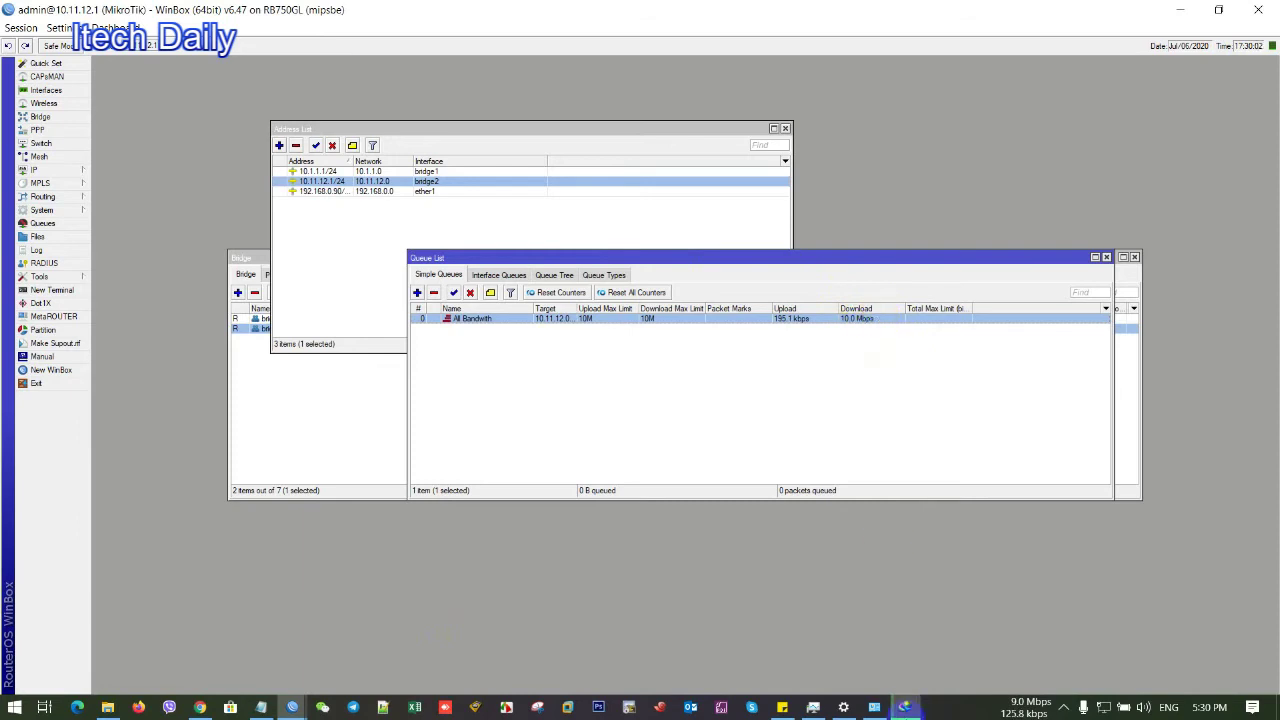
pyautogui.moveTo(905, 712)
pyautogui.click(914, 629)
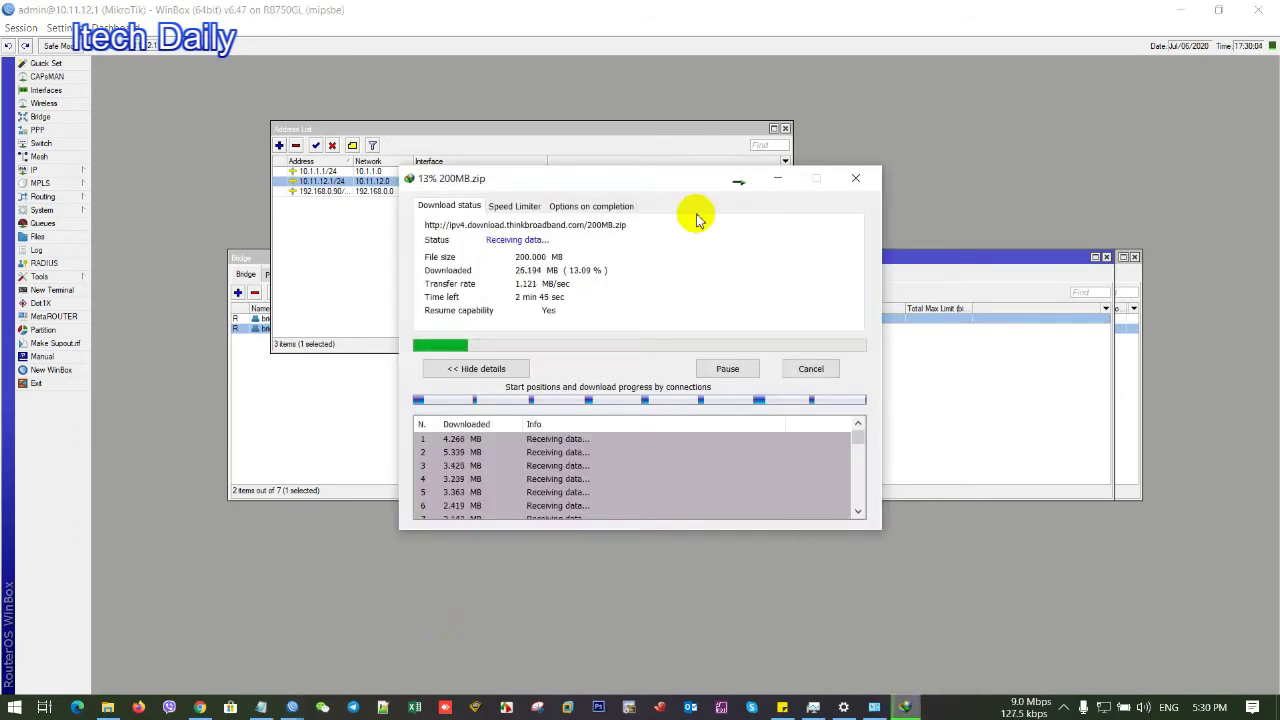
pyautogui.moveTo(686, 186); pyautogui.dragTo(796, 378)
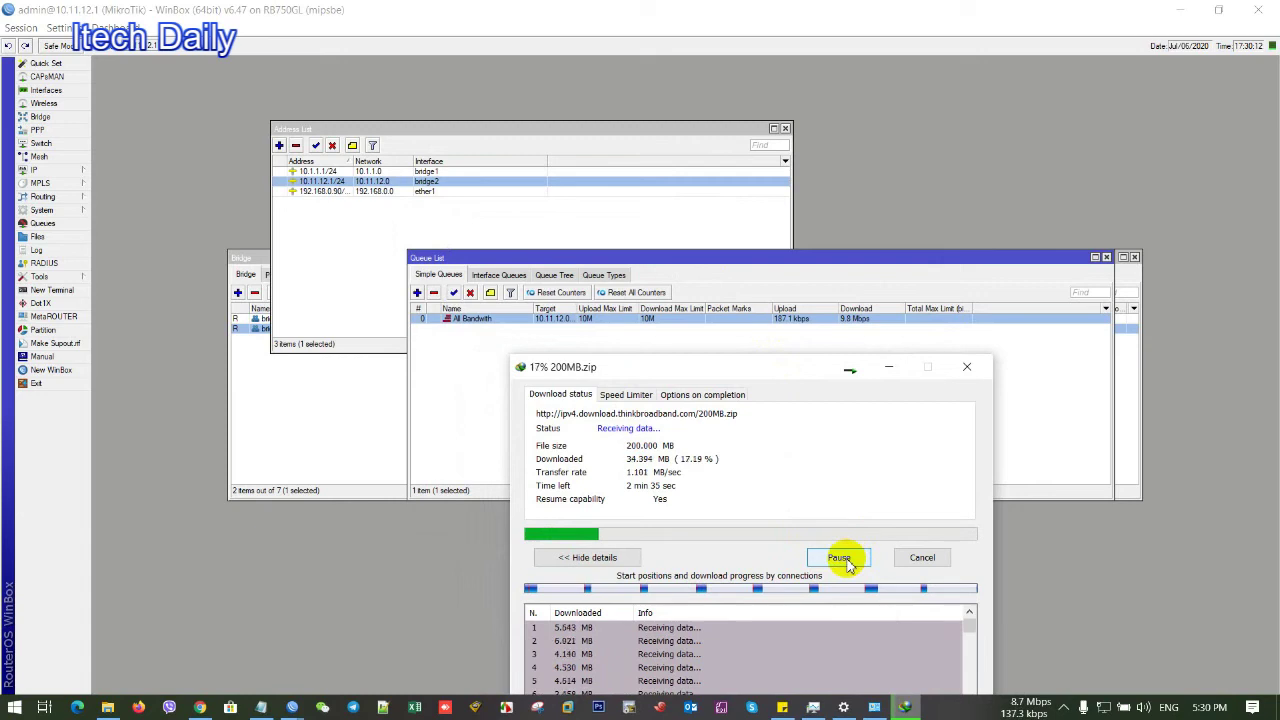
# Pause the 200MB.zip download and move the queue list higher in the WinBox workspace.
pyautogui.click(846, 560)
pyautogui.moveTo(729, 373); pyautogui.dragTo(786, 355)
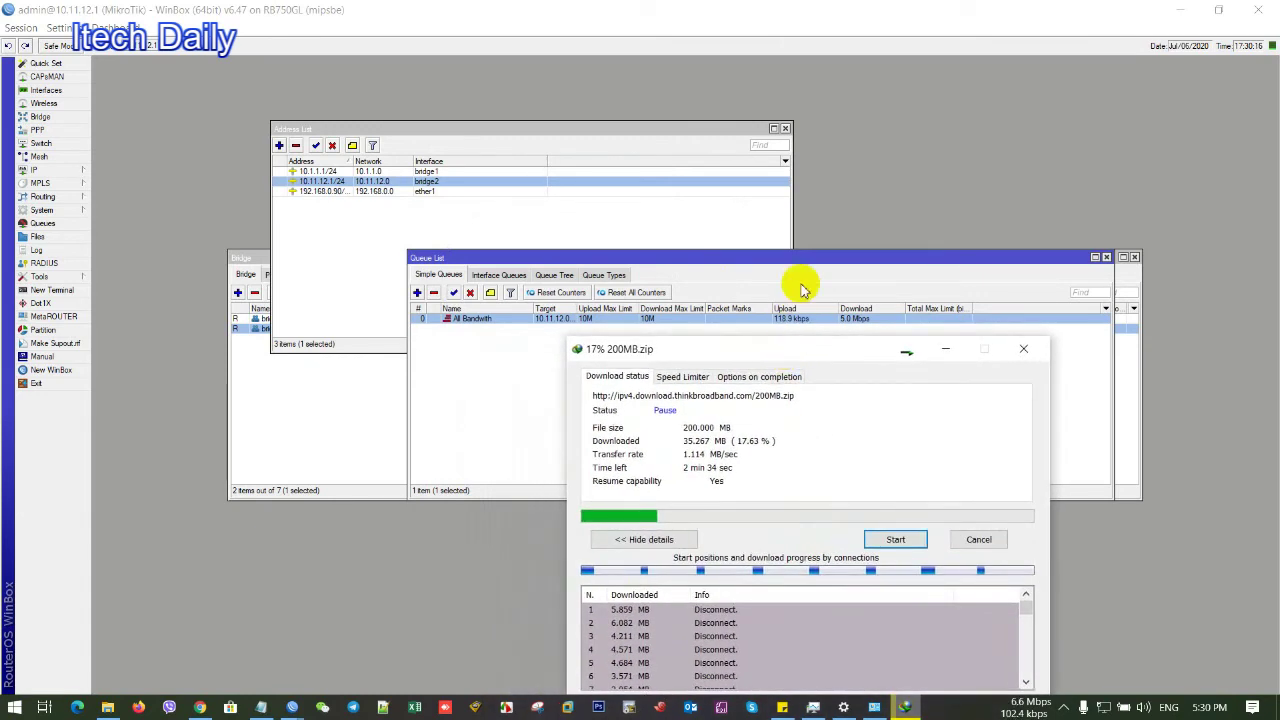
pyautogui.moveTo(795, 268); pyautogui.dragTo(783, 214)
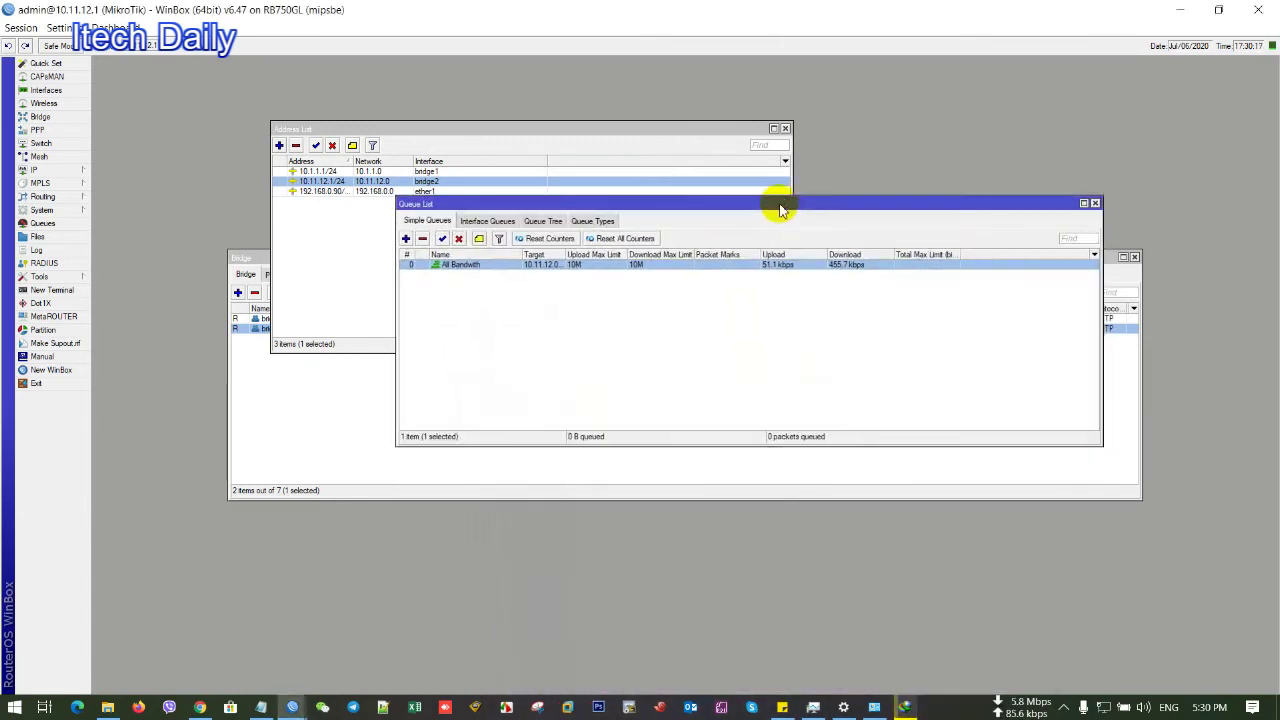
# Start a new simple queue named For My PC with target 10.11.12.254, checking the computer's IPv4 address in the Ethernet connection details.
pyautogui.click(405, 238)
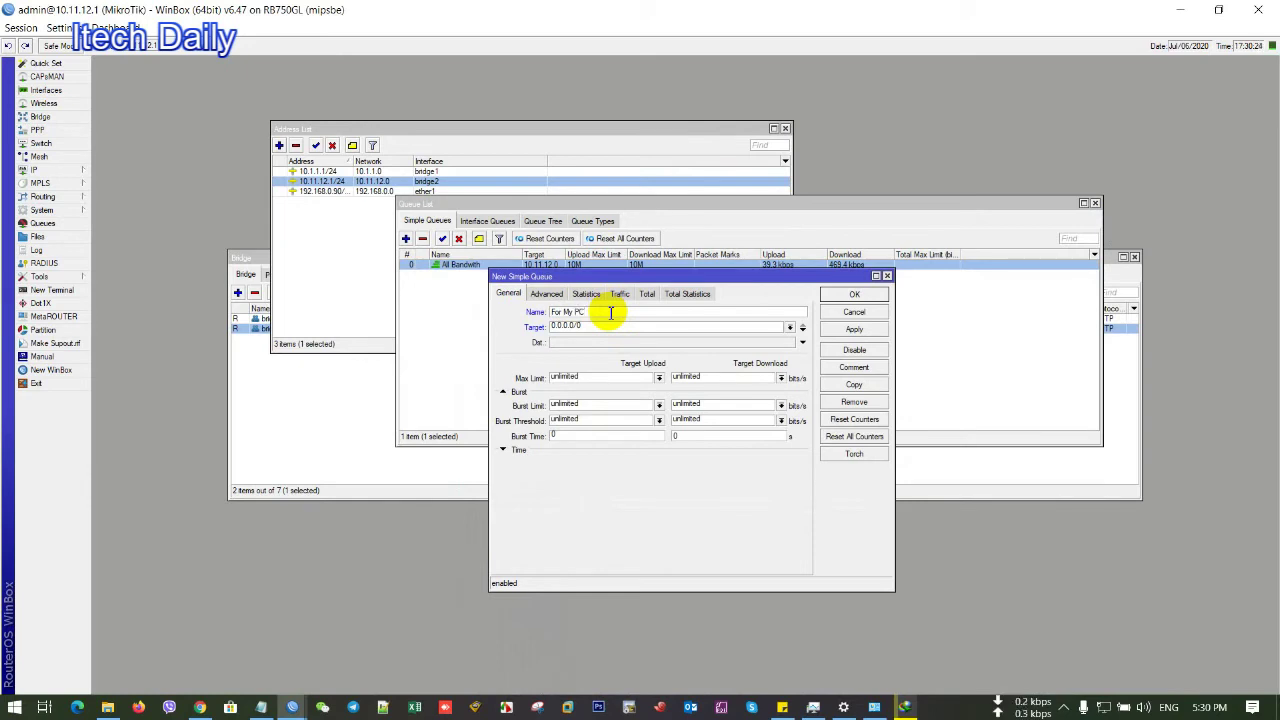
pyautogui.press('Tab')
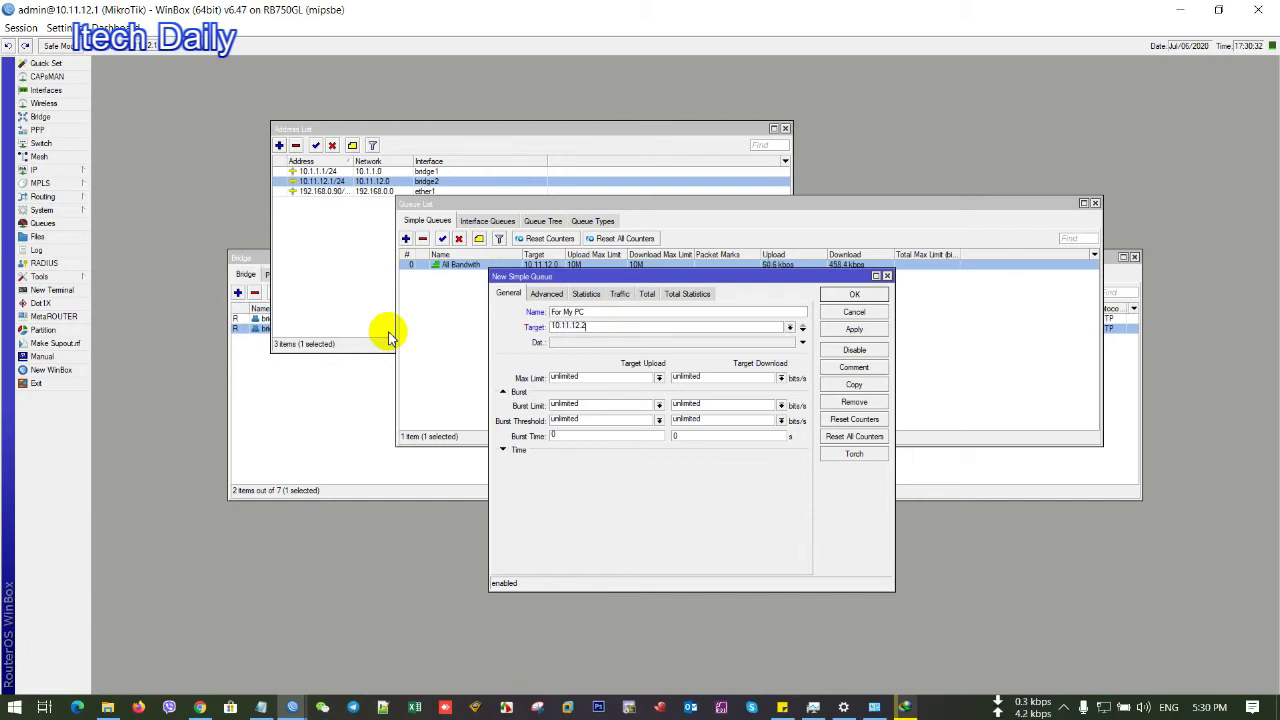
pyautogui.click(874, 707)
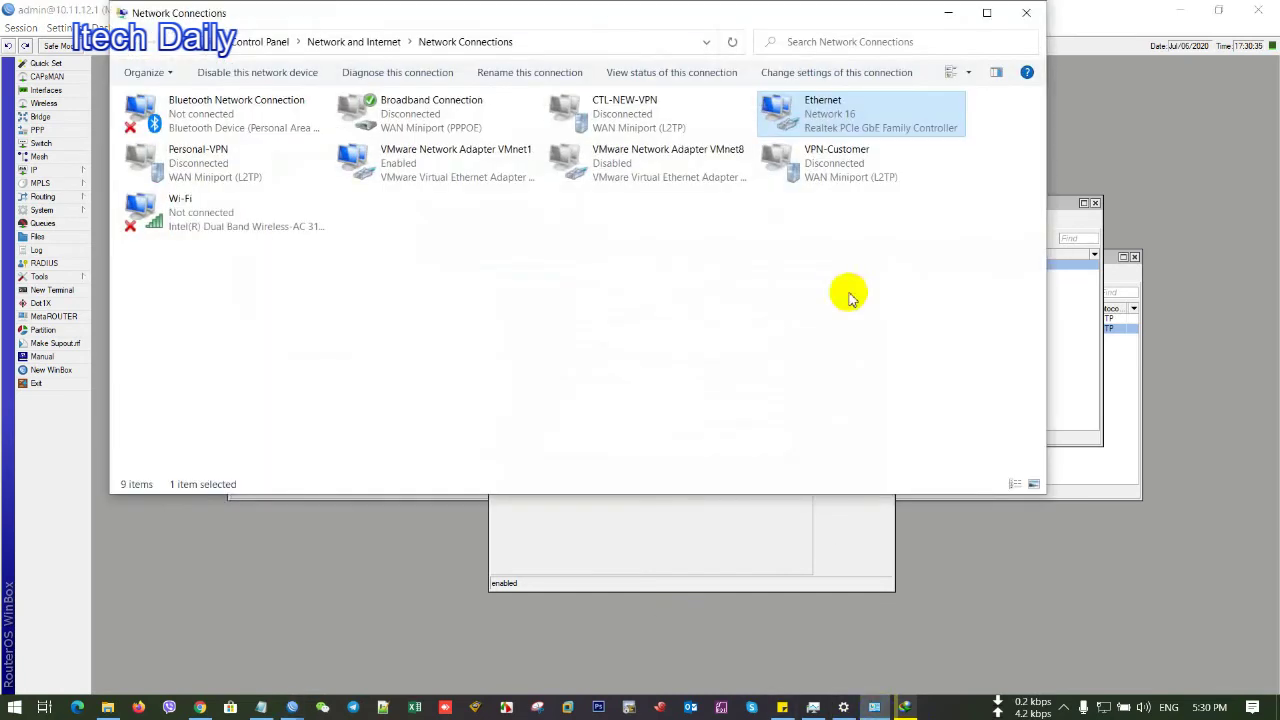
pyautogui.doubleClick(857, 105)
pyautogui.click(553, 342)
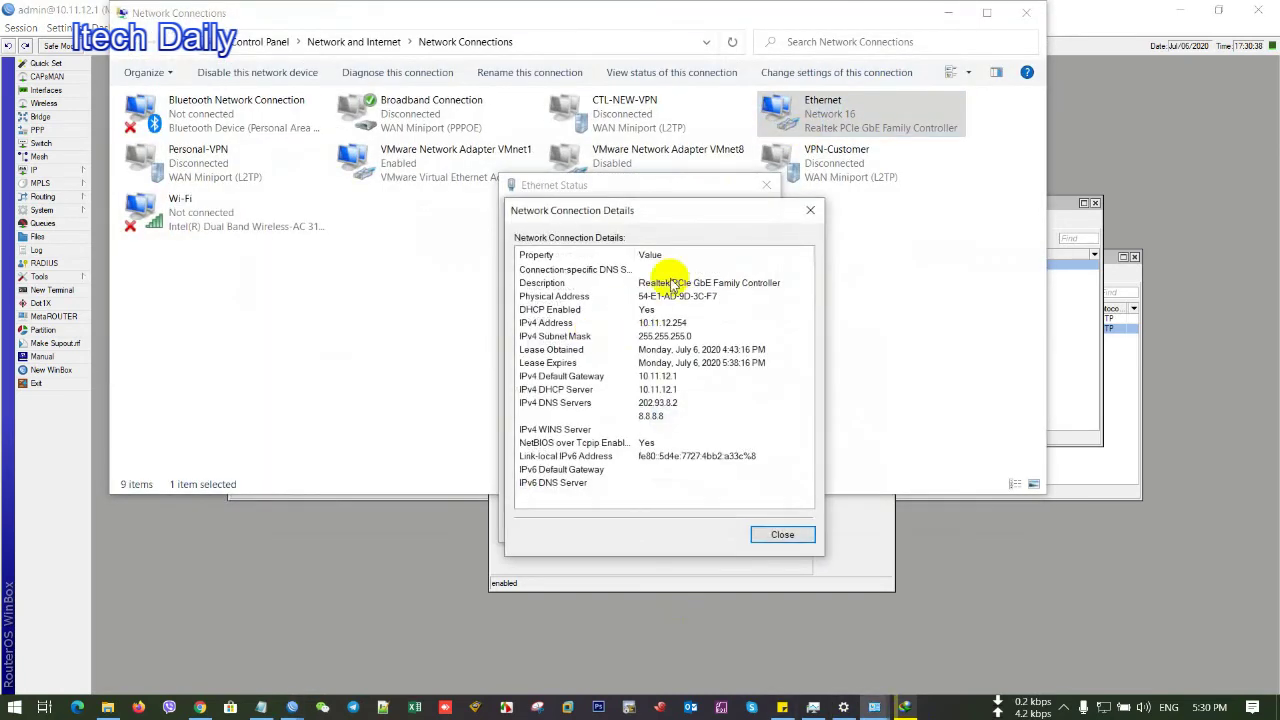
pyautogui.click(690, 325)
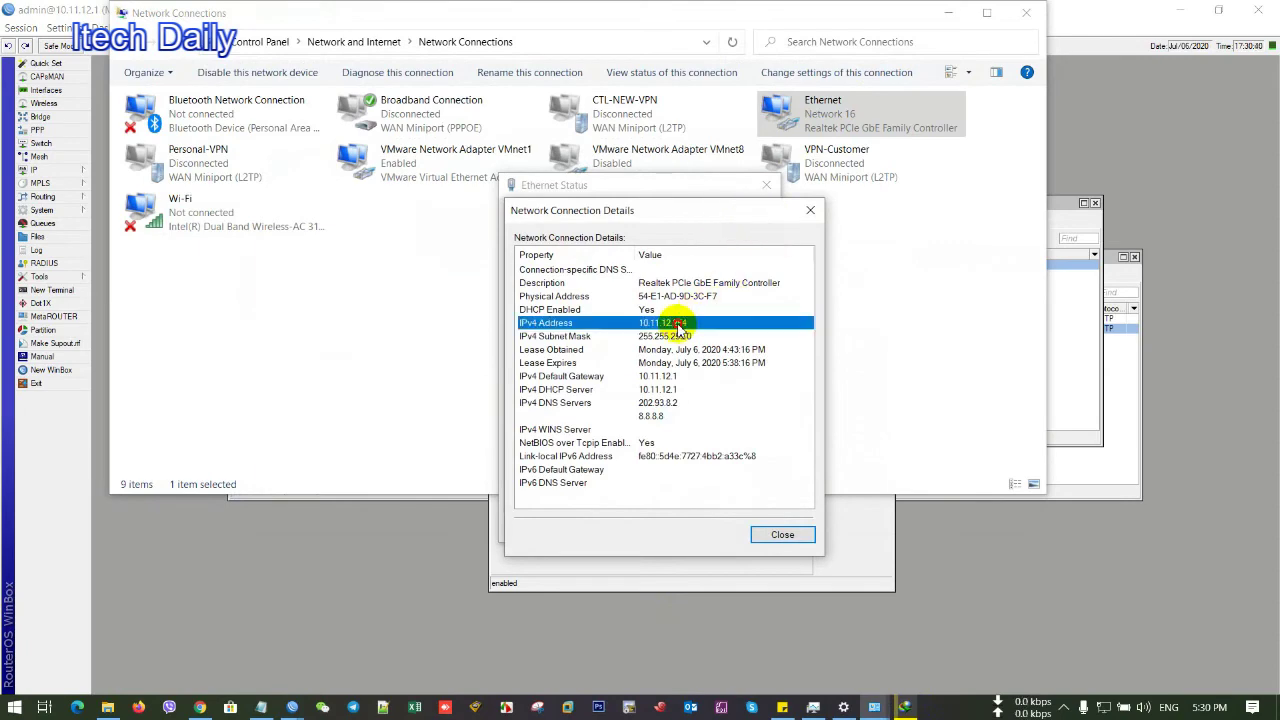
pyautogui.click(886, 220)
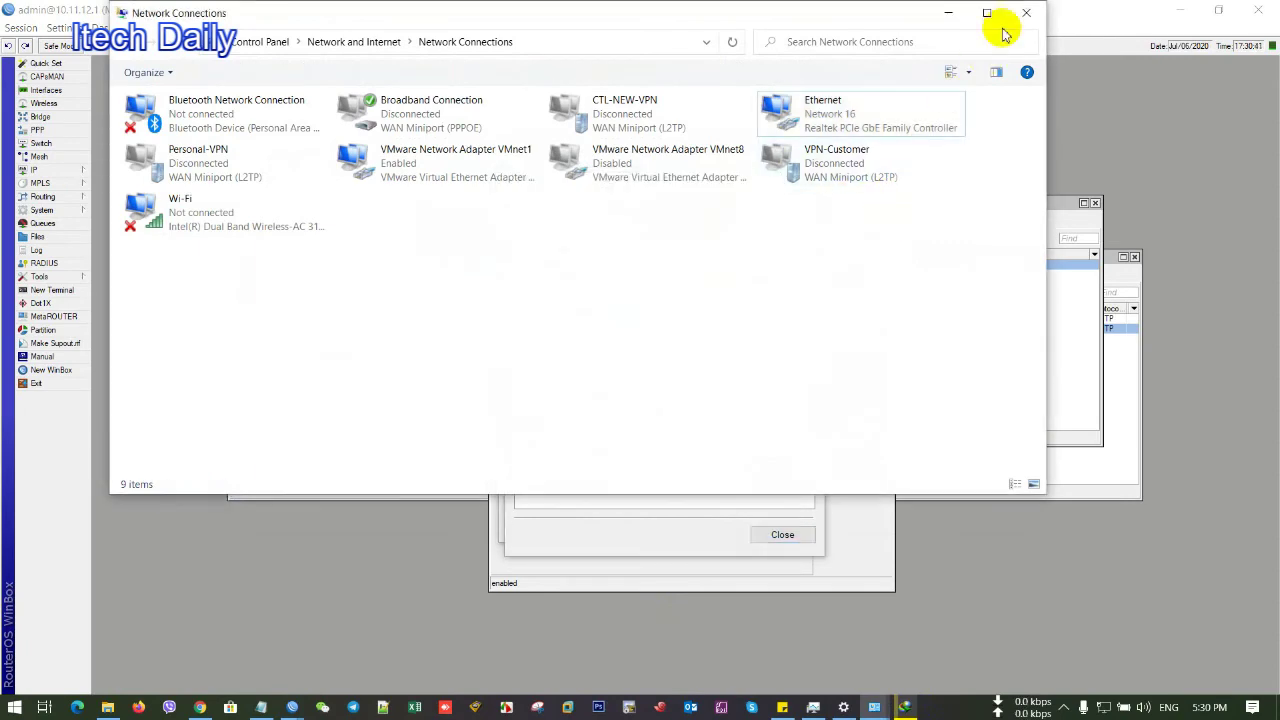
pyautogui.click(948, 13)
pyautogui.click(852, 515)
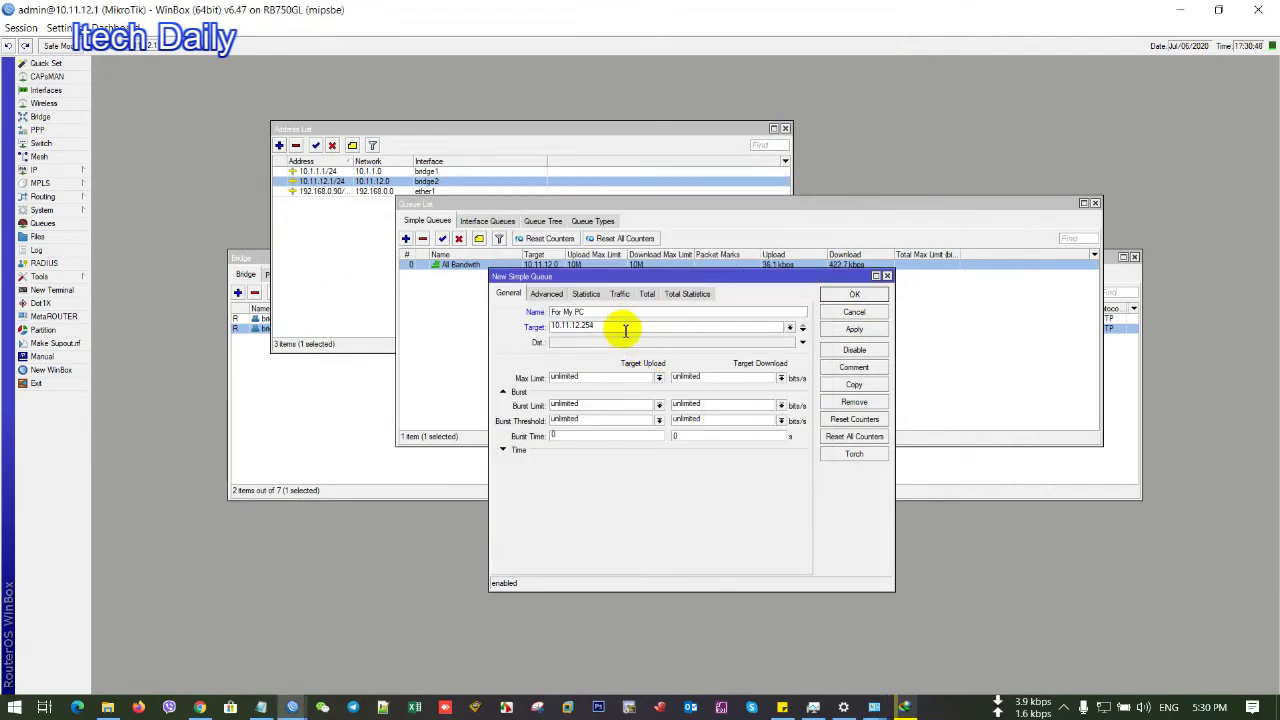
# Set the For My PC queue's maximum upload and download limits to 5M each.
pyautogui.click(658, 378)
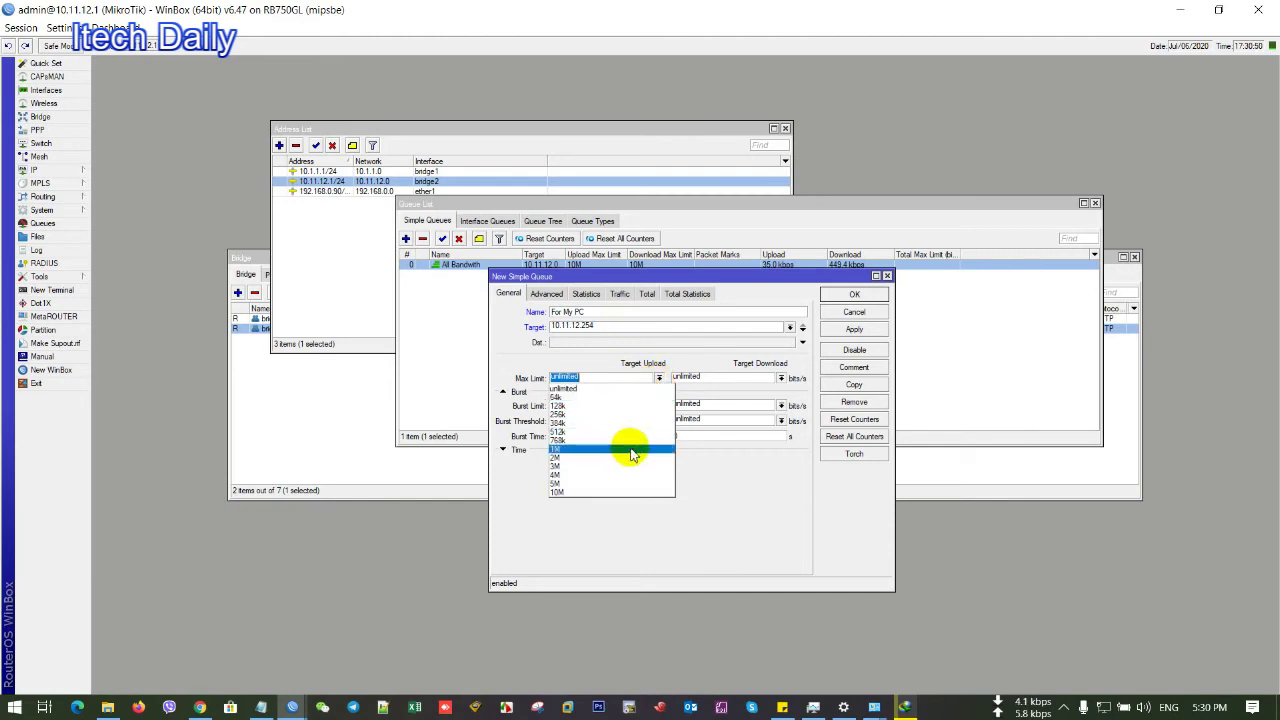
pyautogui.click(618, 483)
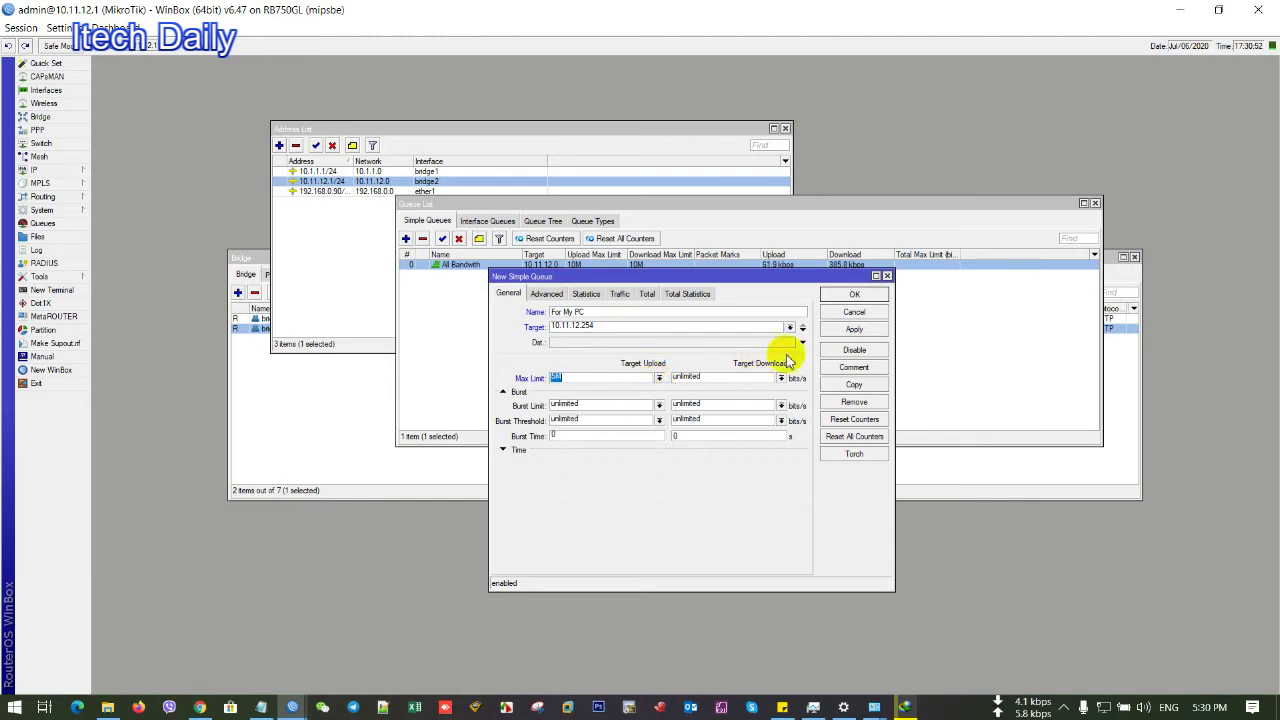
pyautogui.click(781, 379)
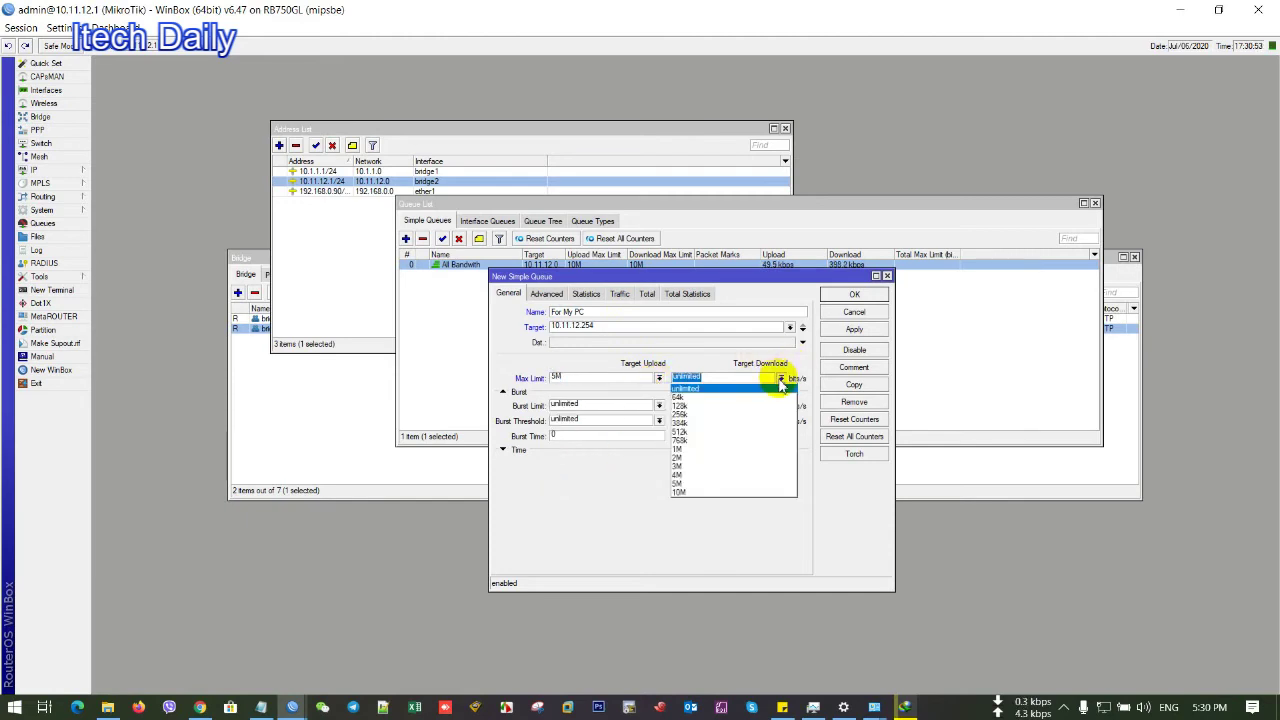
pyautogui.click(735, 483)
# Make All Bandwith the parent of the For My PC queue and save the new queue.
pyautogui.click(548, 293)
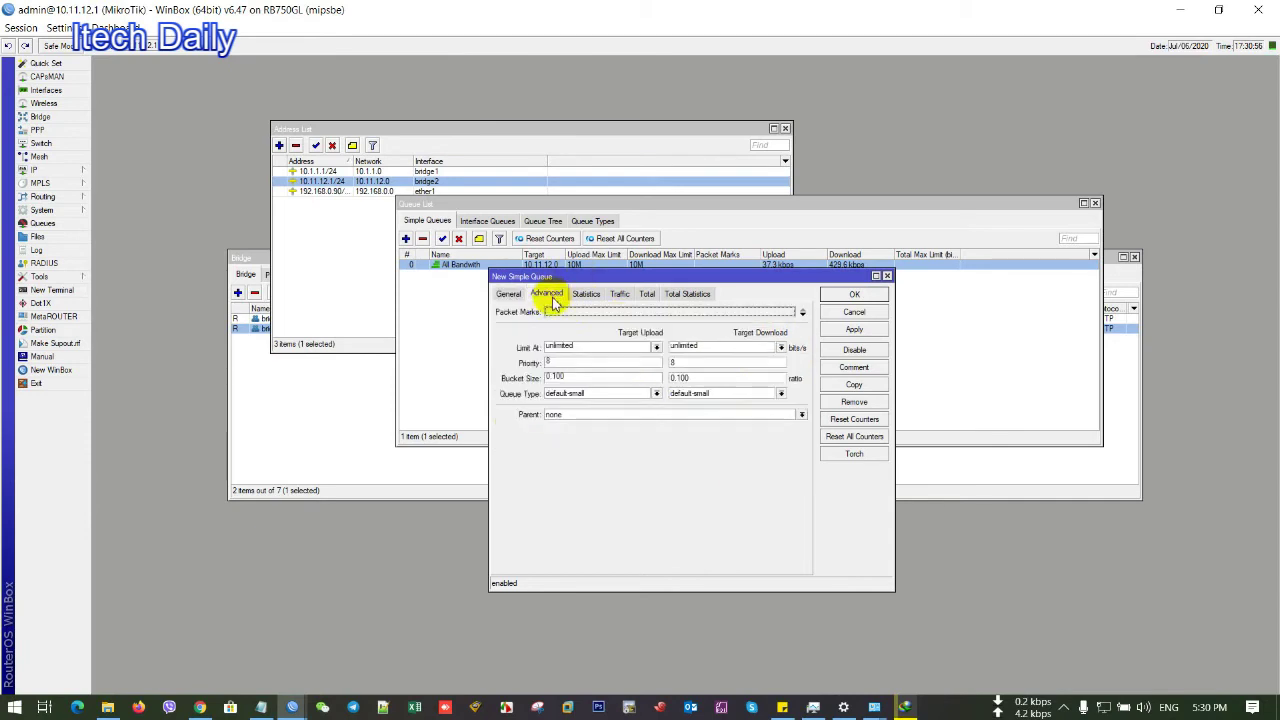
pyautogui.click(680, 418)
pyautogui.click(655, 426)
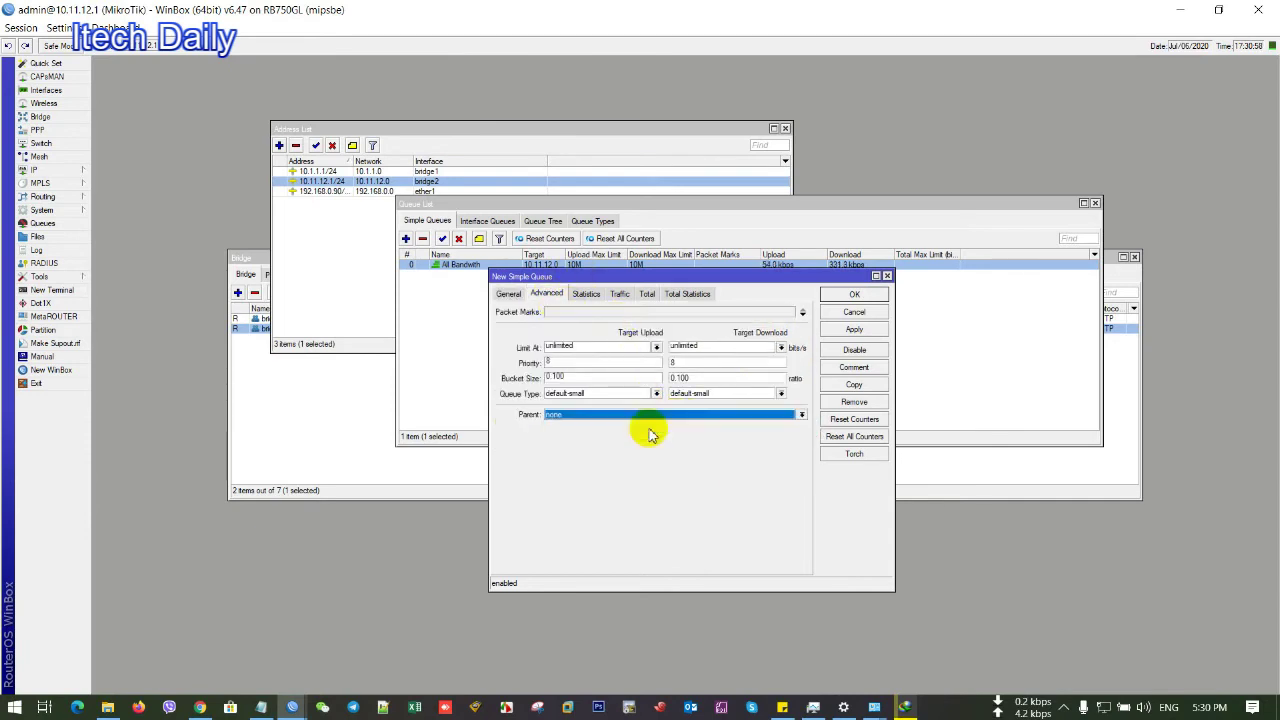
pyautogui.click(665, 418)
pyautogui.click(645, 433)
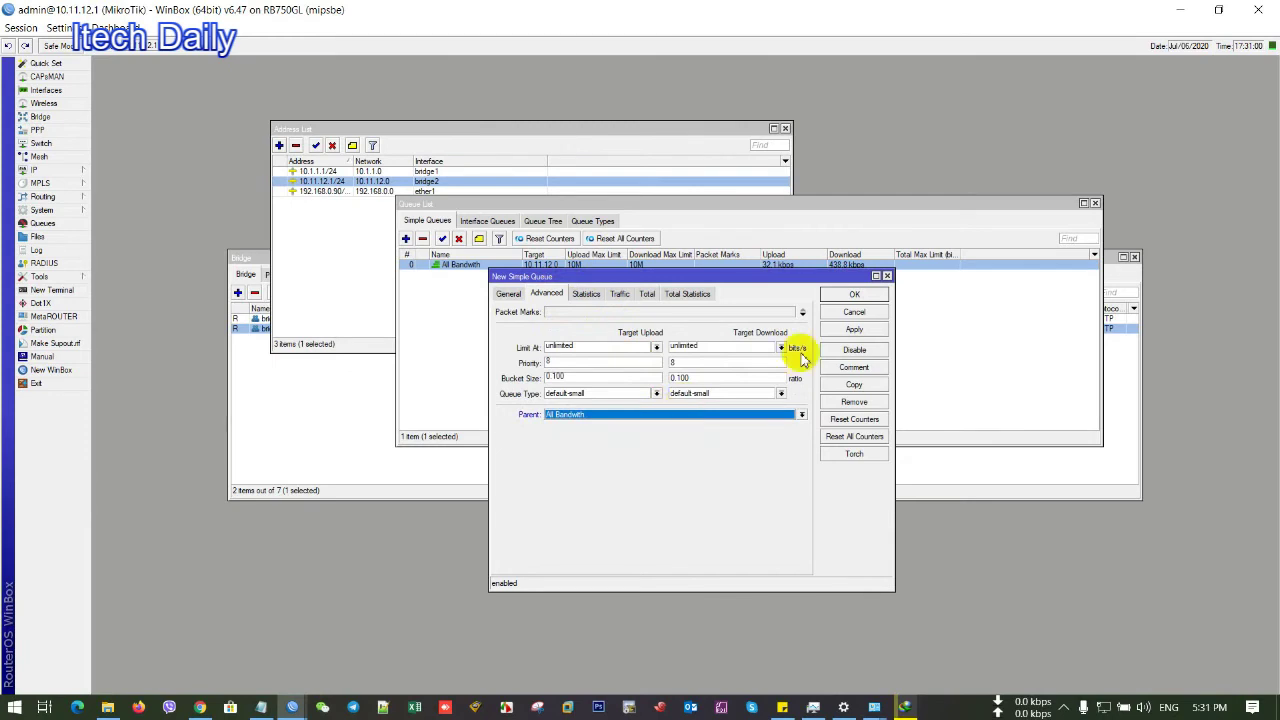
pyautogui.click(854, 330)
pyautogui.click(854, 294)
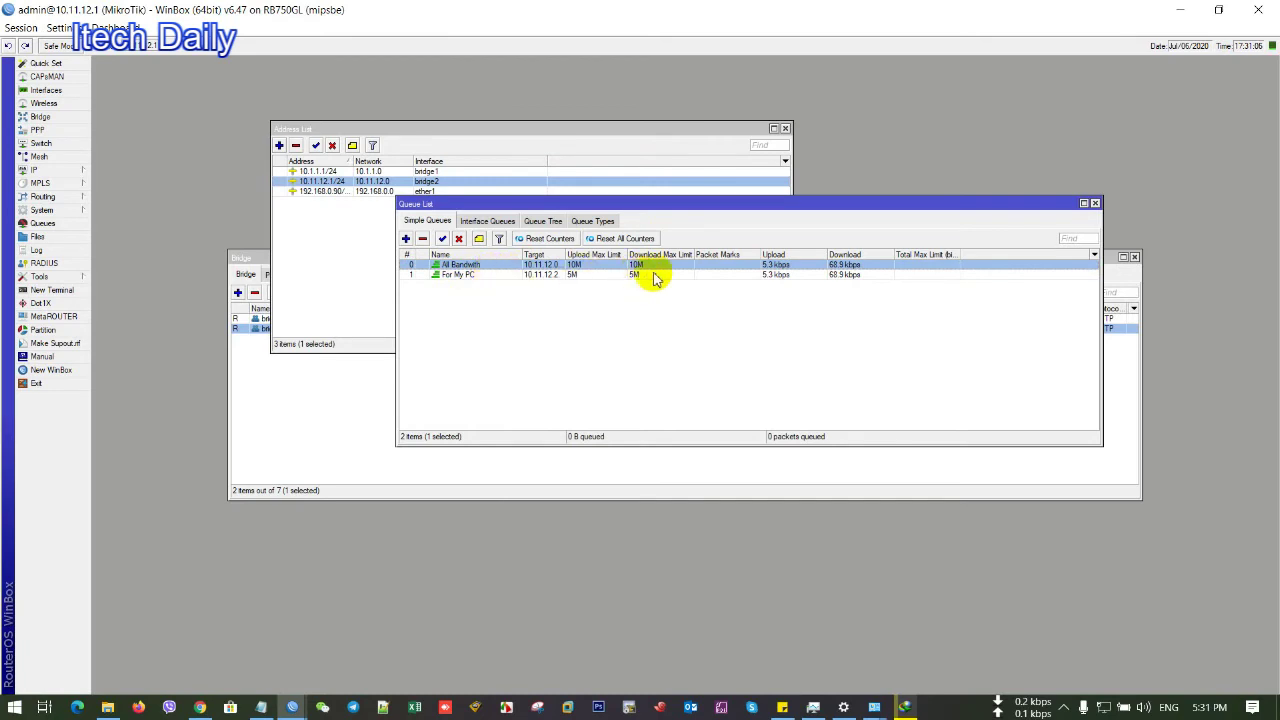
# Widen the Target column to show full addresses, then review the For My PC queue's parent and limits and save it.
pyautogui.moveTo(564, 252); pyautogui.dragTo(587, 252)
pyautogui.click(575, 280)
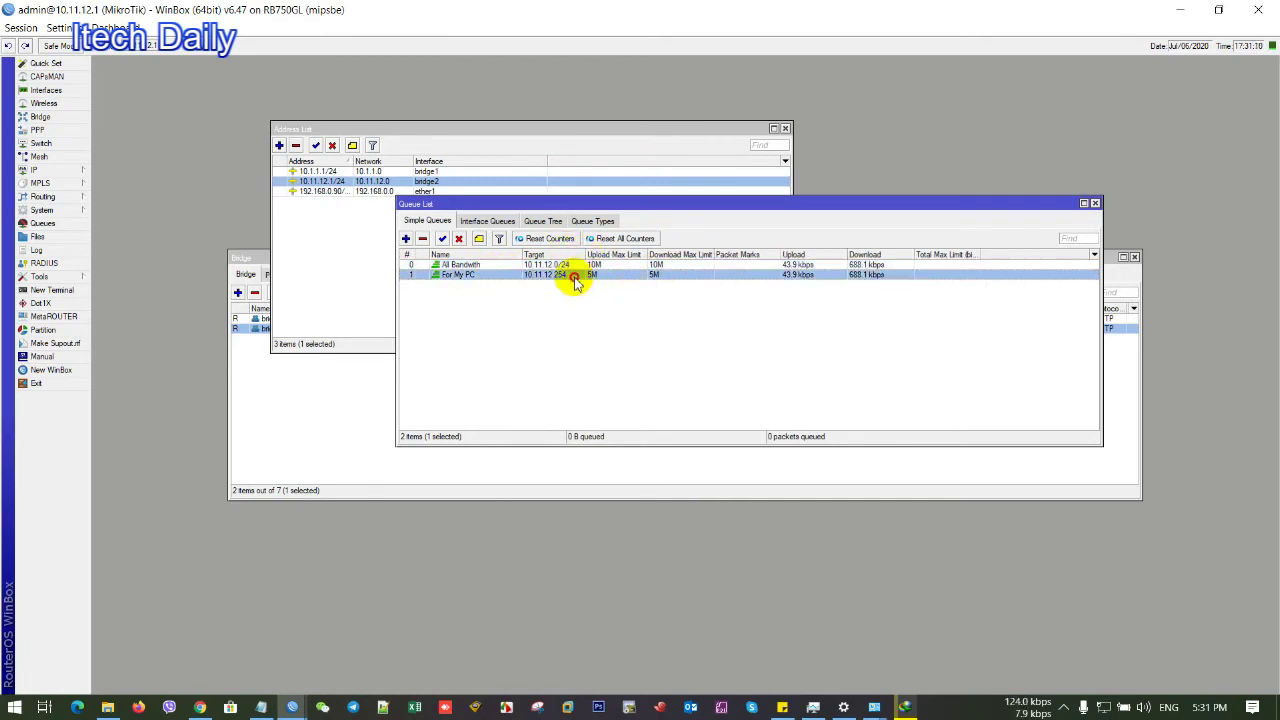
pyautogui.doubleClick(575, 280)
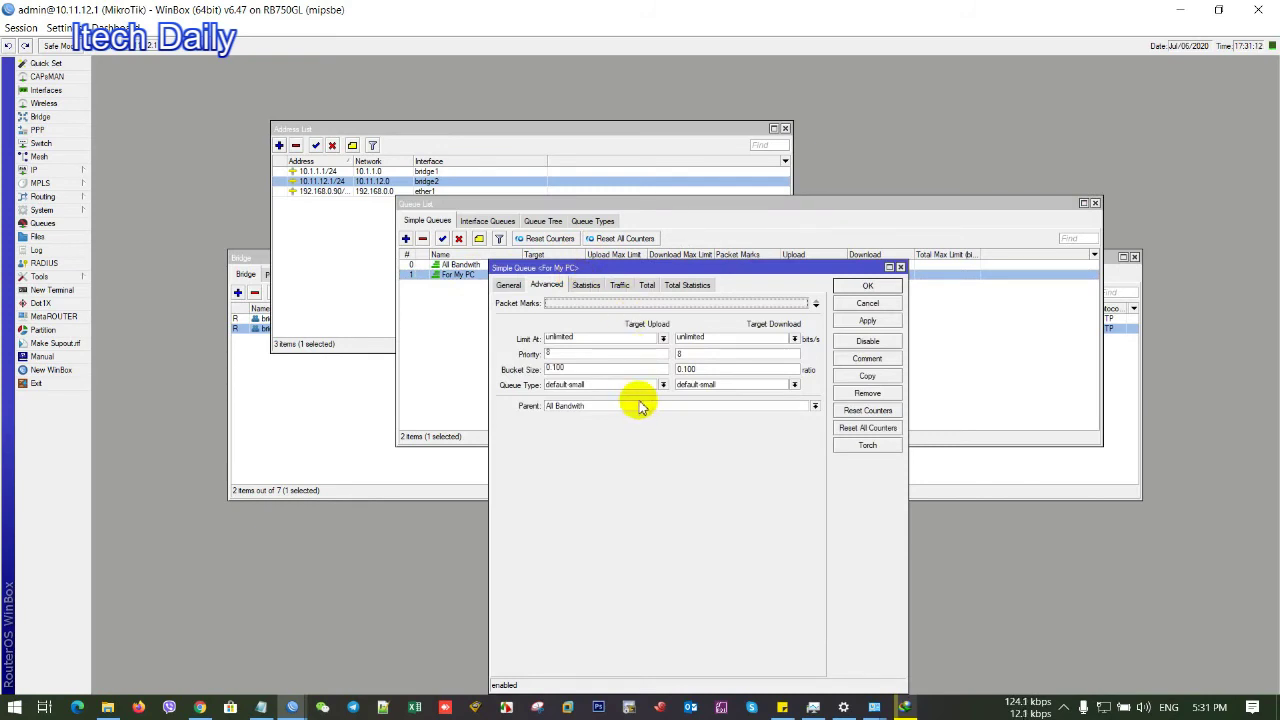
pyautogui.click(517, 289)
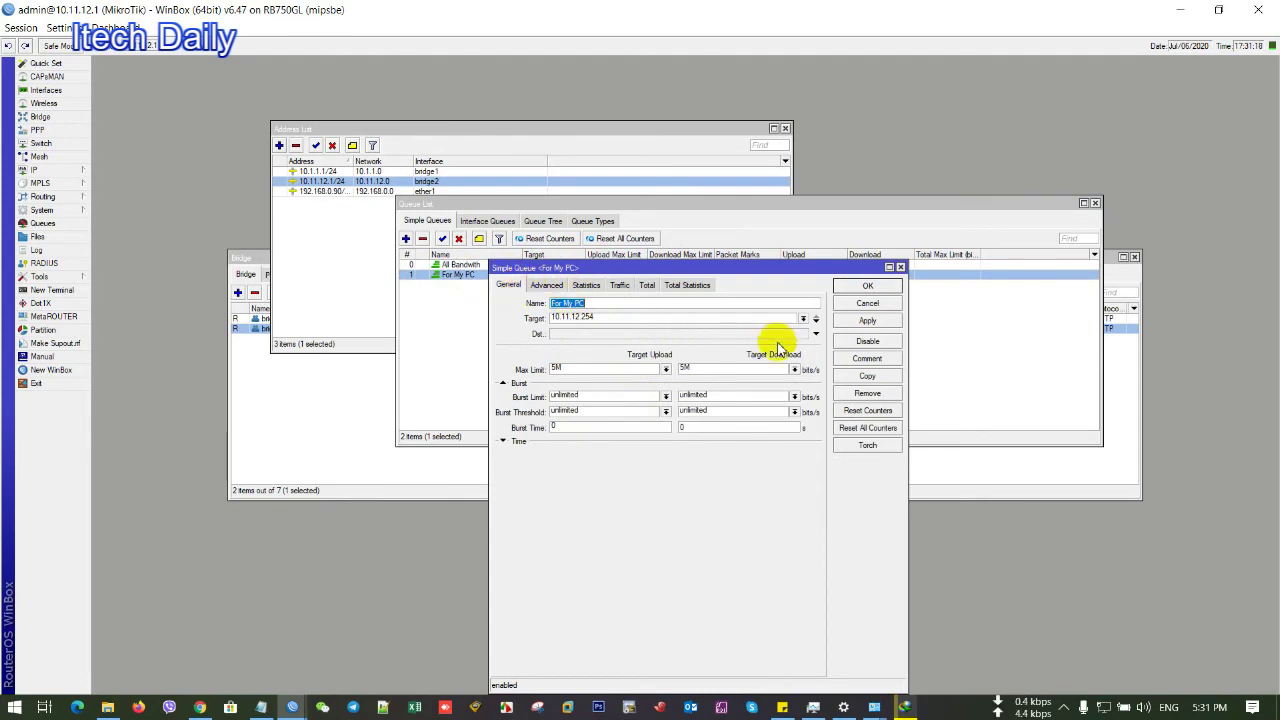
pyautogui.click(870, 320)
pyautogui.click(868, 288)
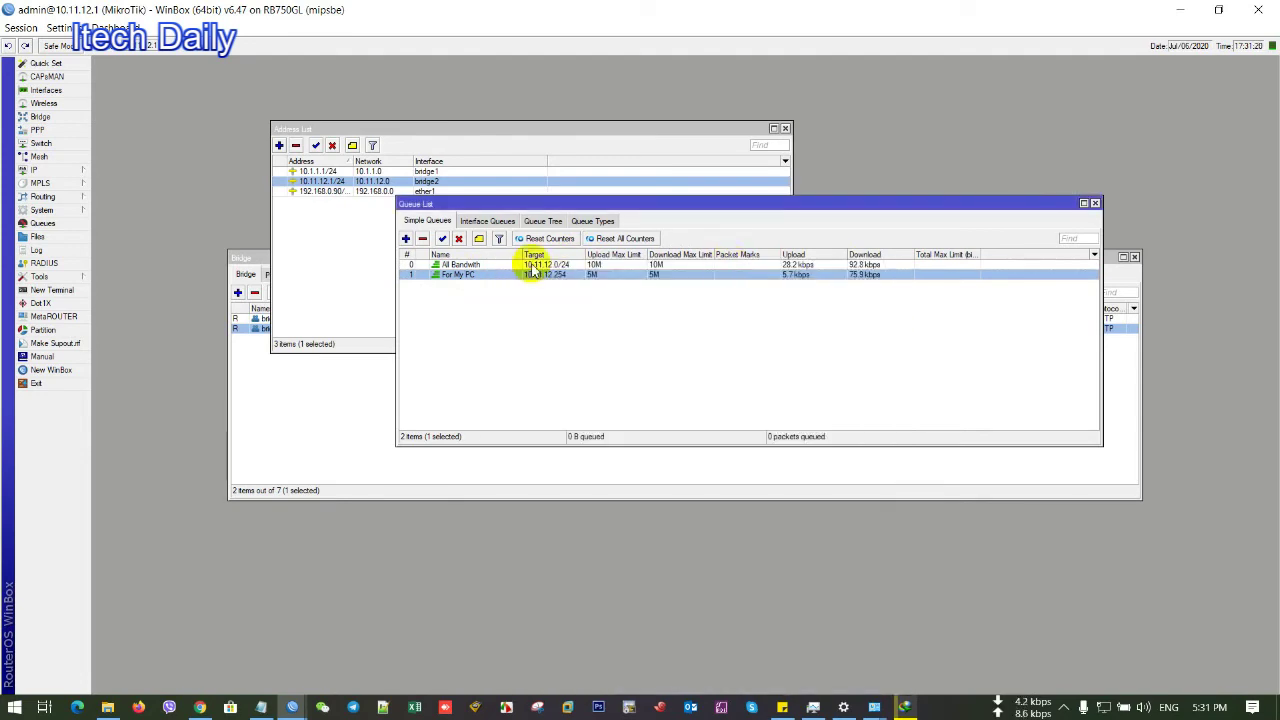
# Review the All Bandwith queue's settings, then sort the queue list by name and clear the selection.
pyautogui.doubleClick(497, 265)
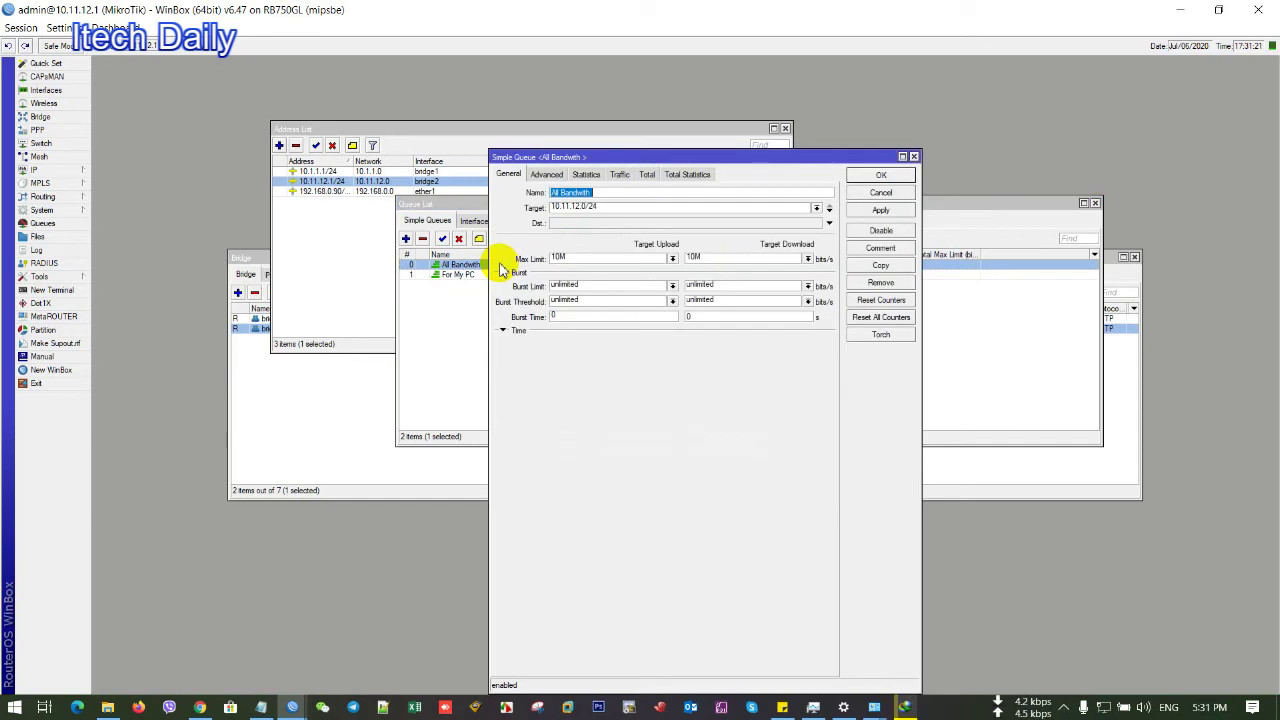
pyautogui.click(914, 157)
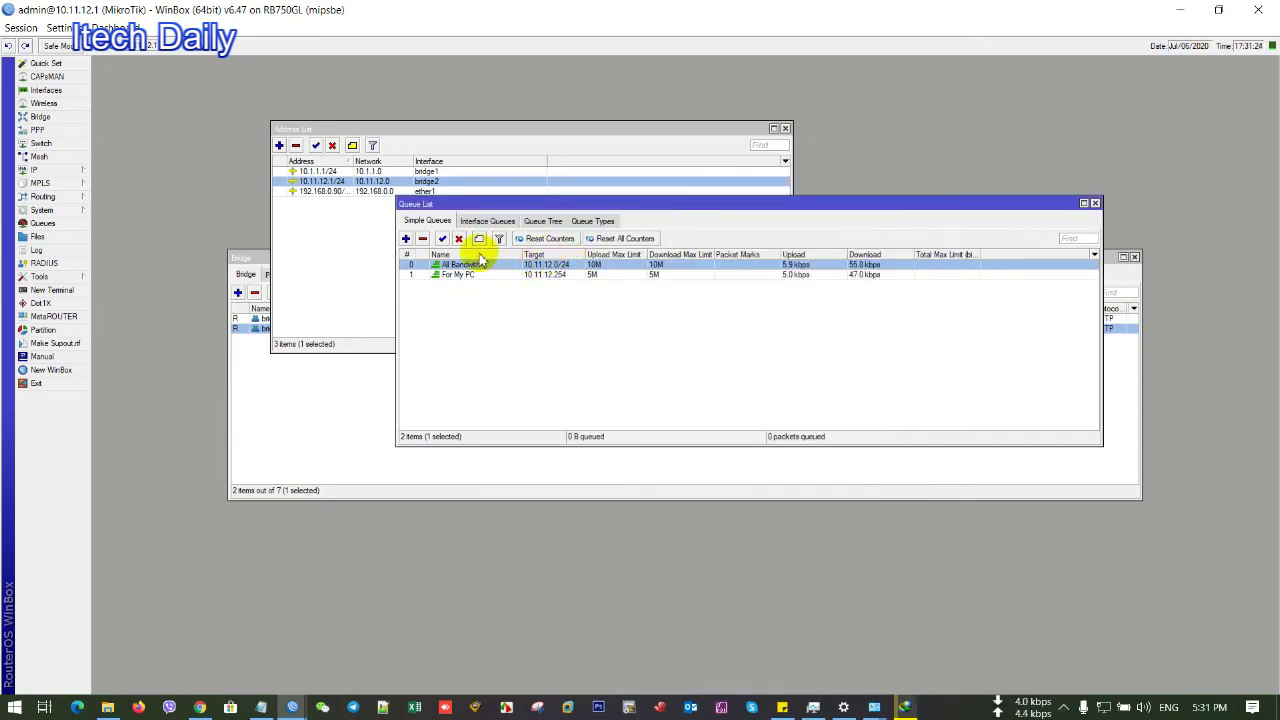
pyautogui.click(530, 320)
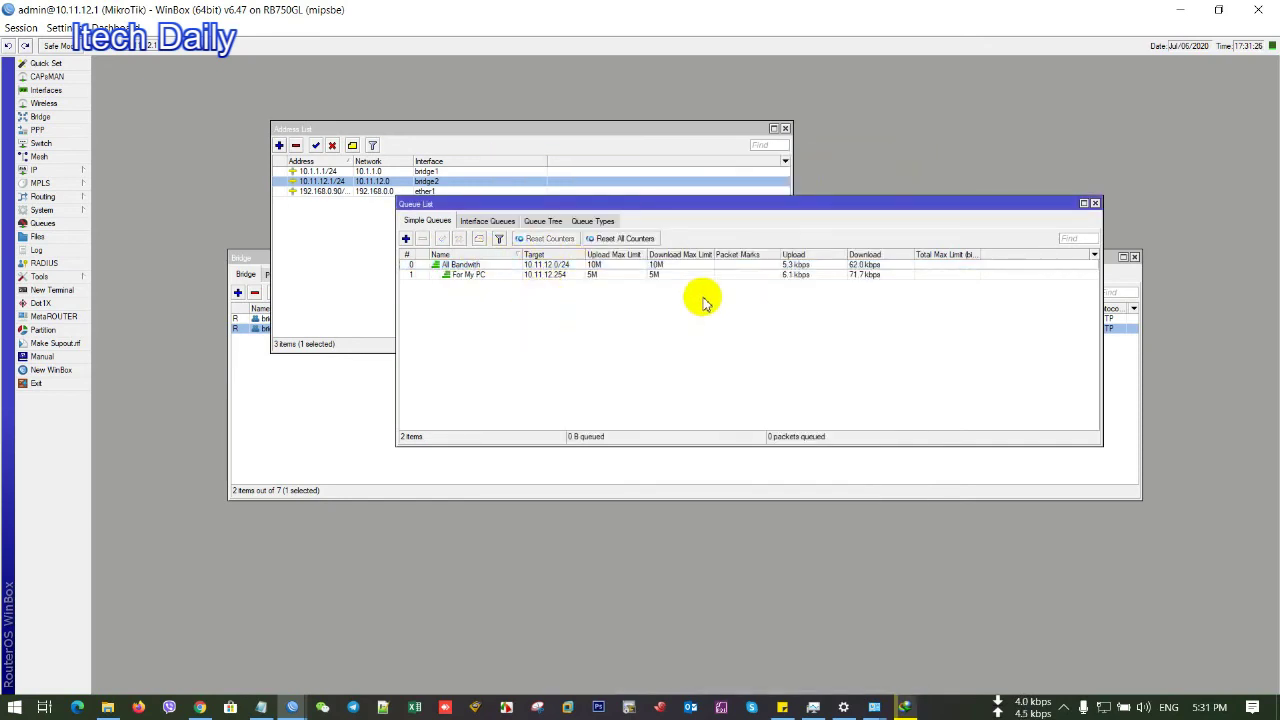
# Resume the 200MB.zip download and place its window below the queue rows to compare its rate with both queues.
pyautogui.click(900, 709)
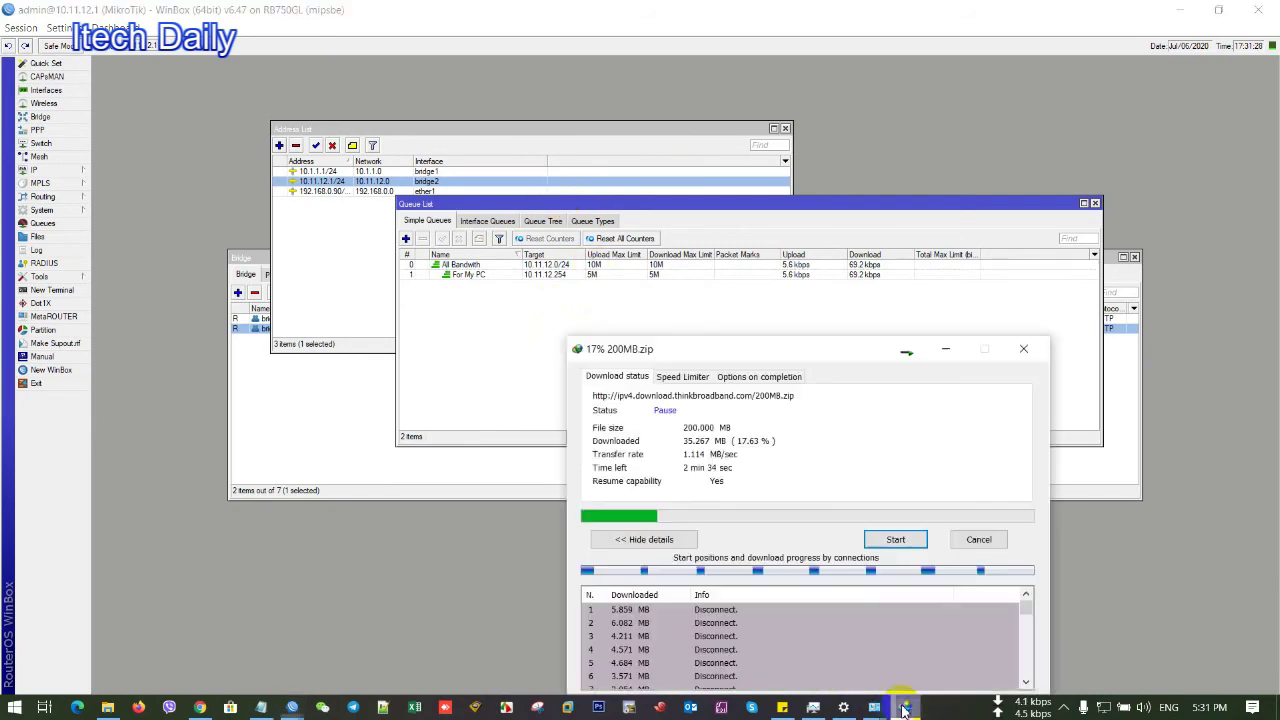
pyautogui.click(894, 538)
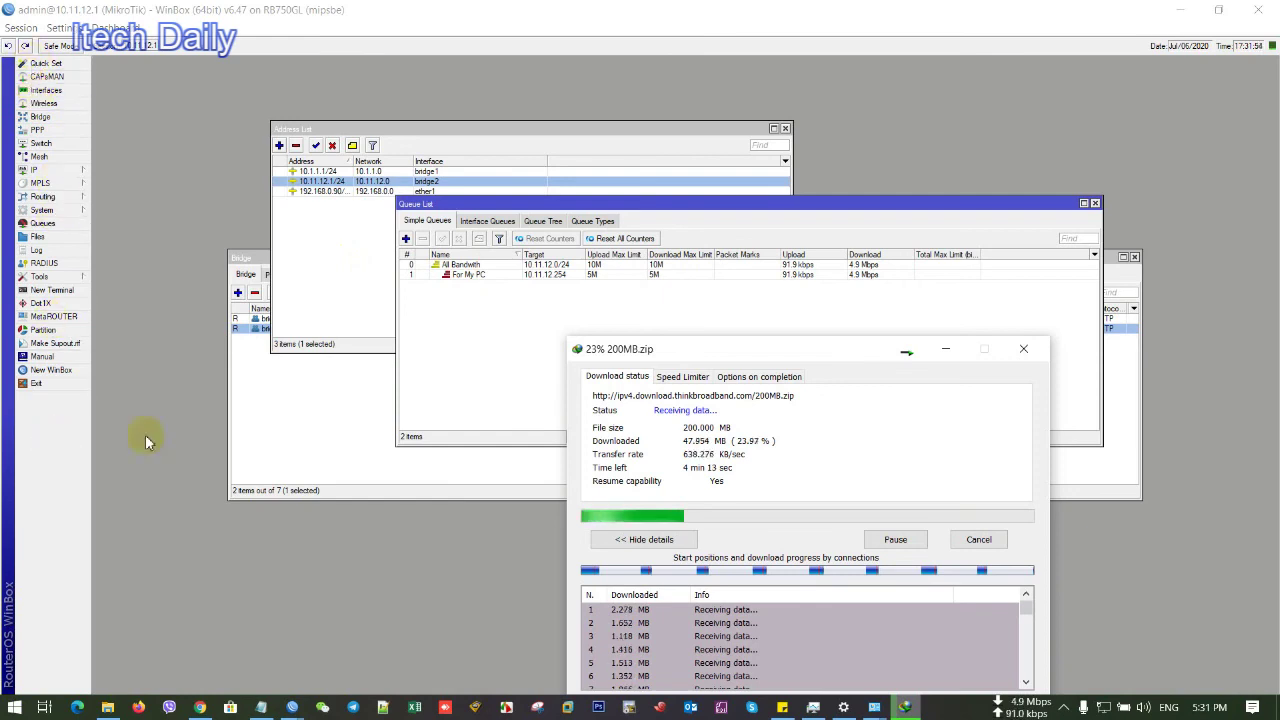
pyautogui.moveTo(753, 351); pyautogui.dragTo(832, 315)
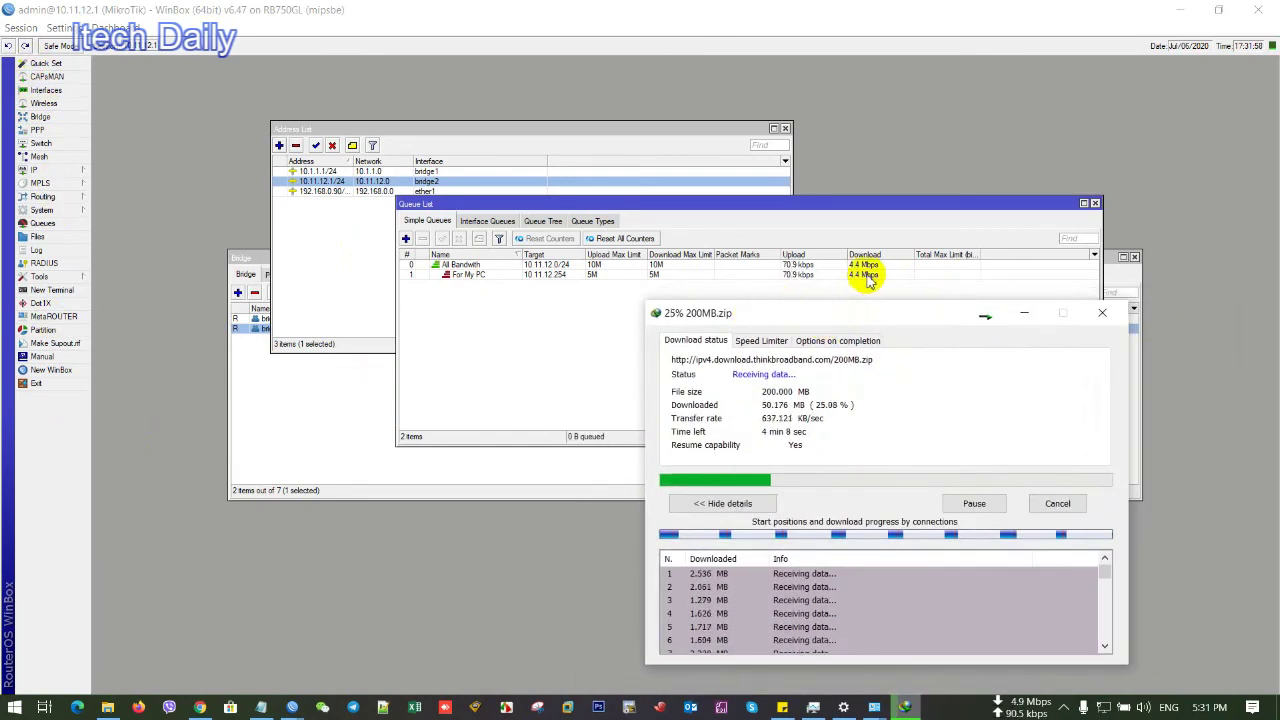
pyautogui.moveTo(820, 313); pyautogui.dragTo(724, 296)
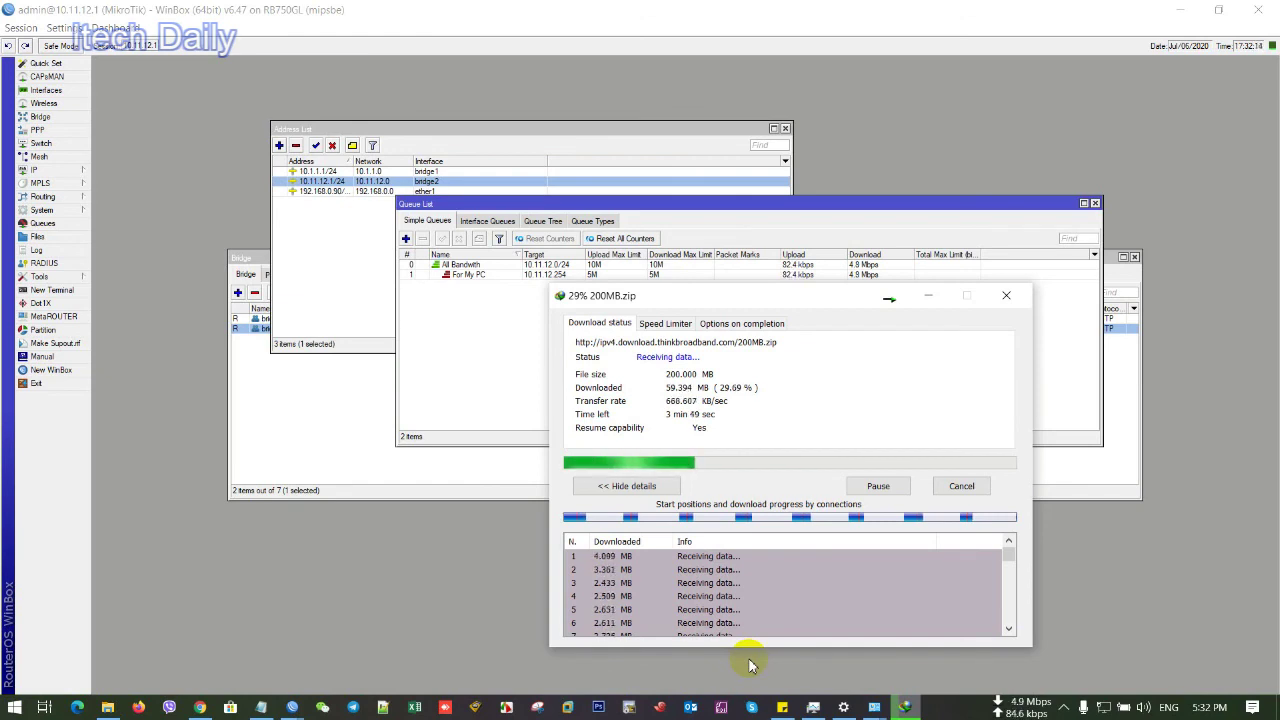
# Switch to the Notepad note, add the line "Now is done", and move the note below the queue rows.
pyautogui.click(262, 712)
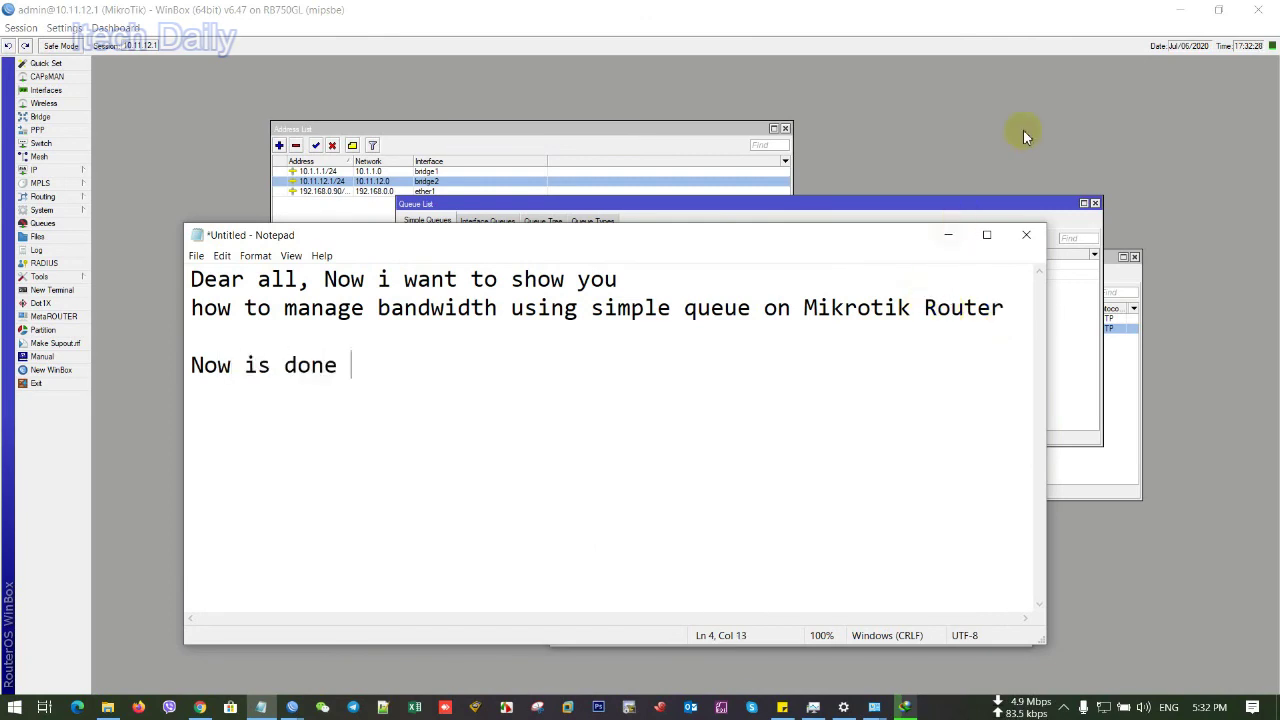
pyautogui.moveTo(697, 243); pyautogui.dragTo(730, 301)
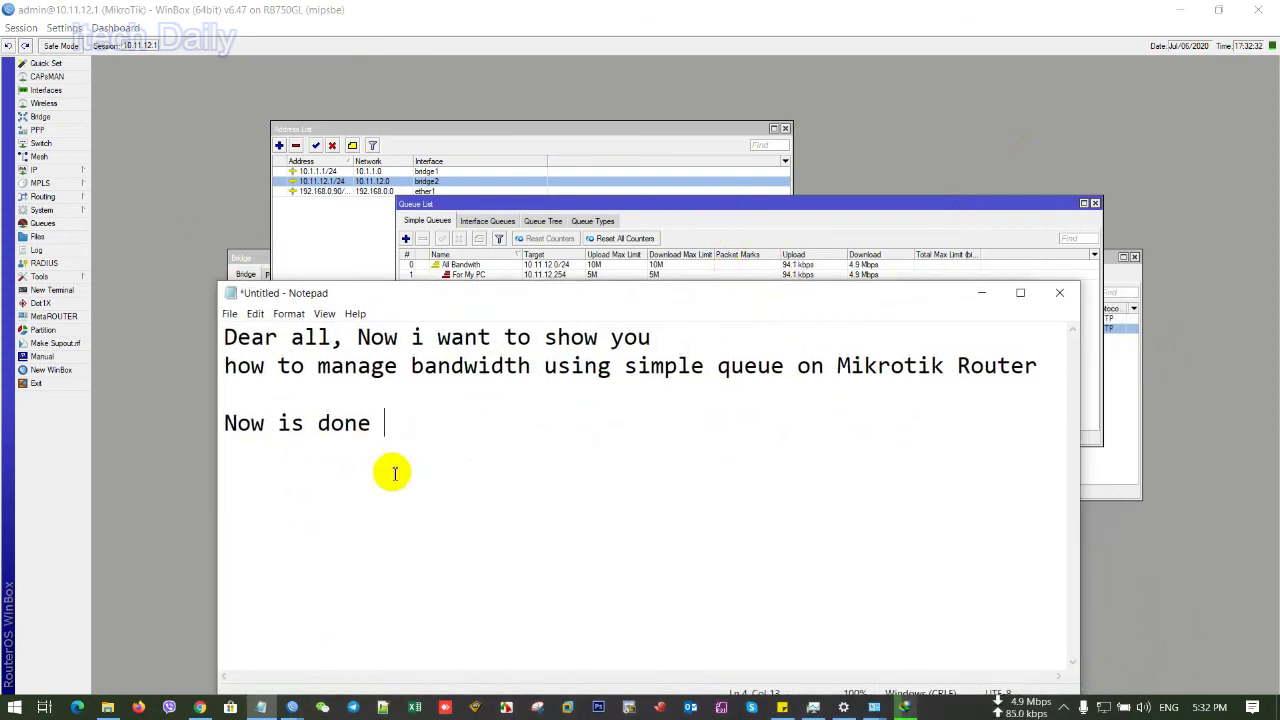